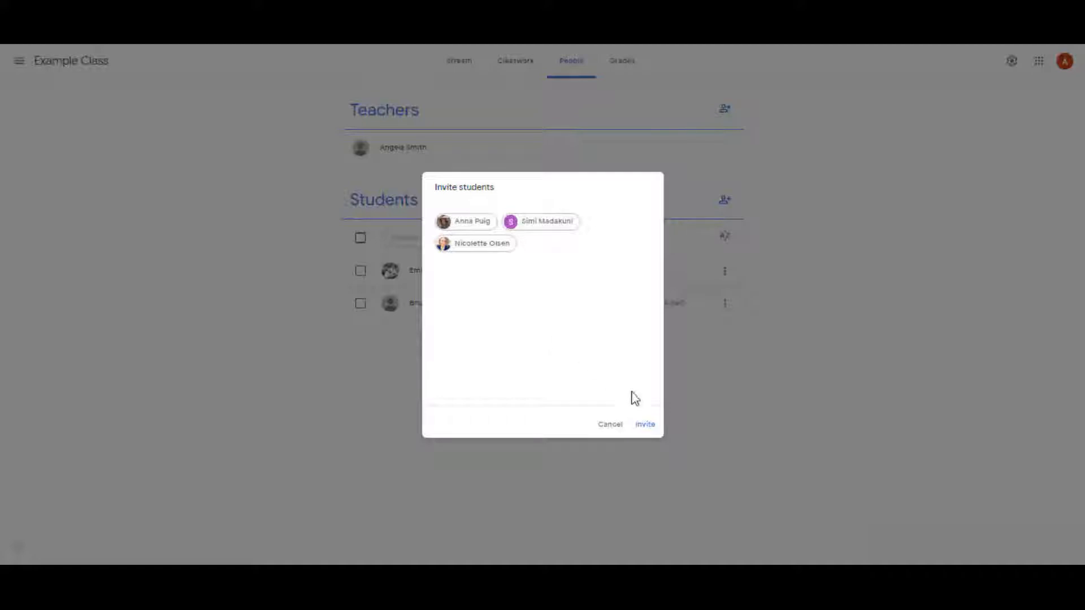
# Send the class invitations to the three selected students
pyautogui.click(646, 427)
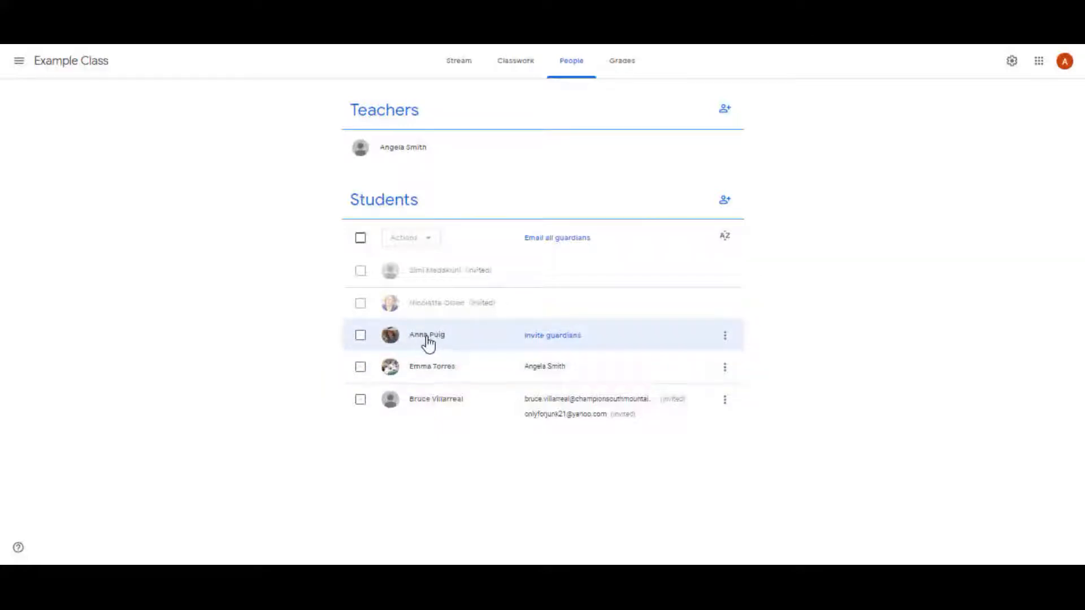
pyautogui.click(565, 339)
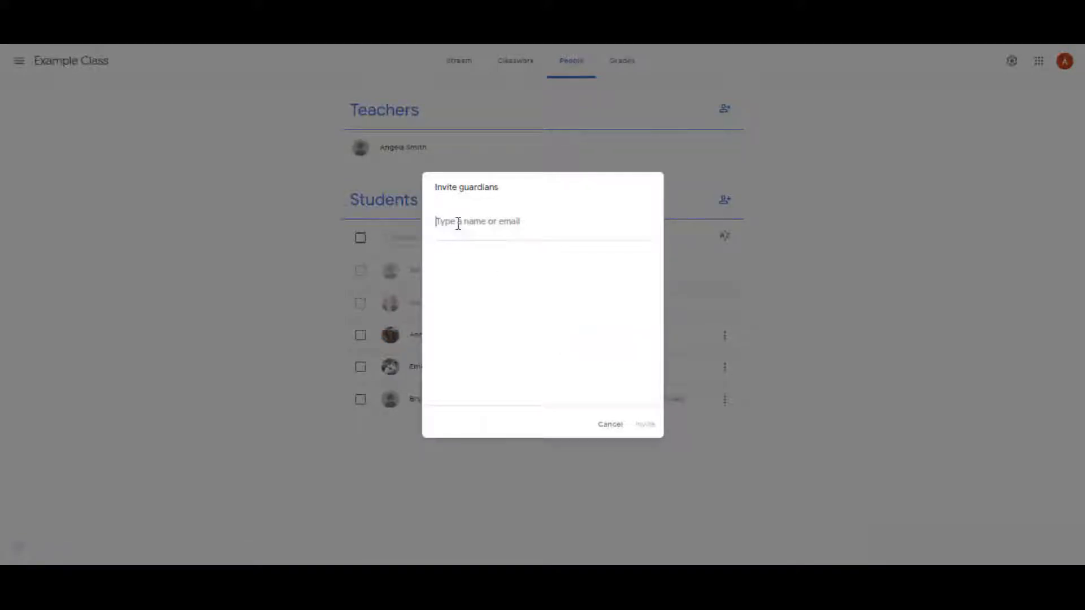
pyautogui.write('ste')
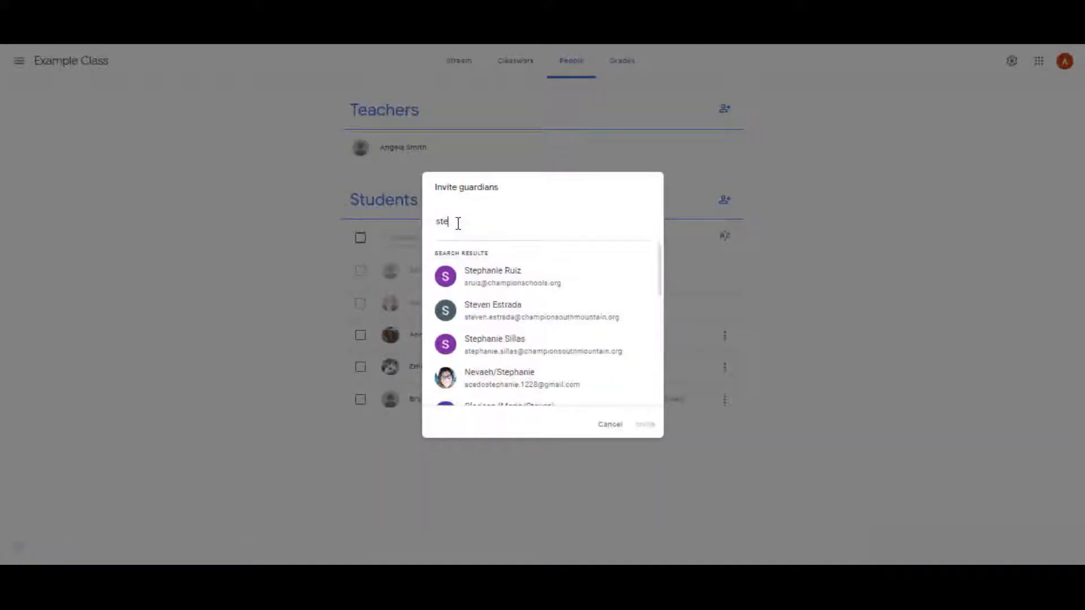
pyautogui.click(484, 280)
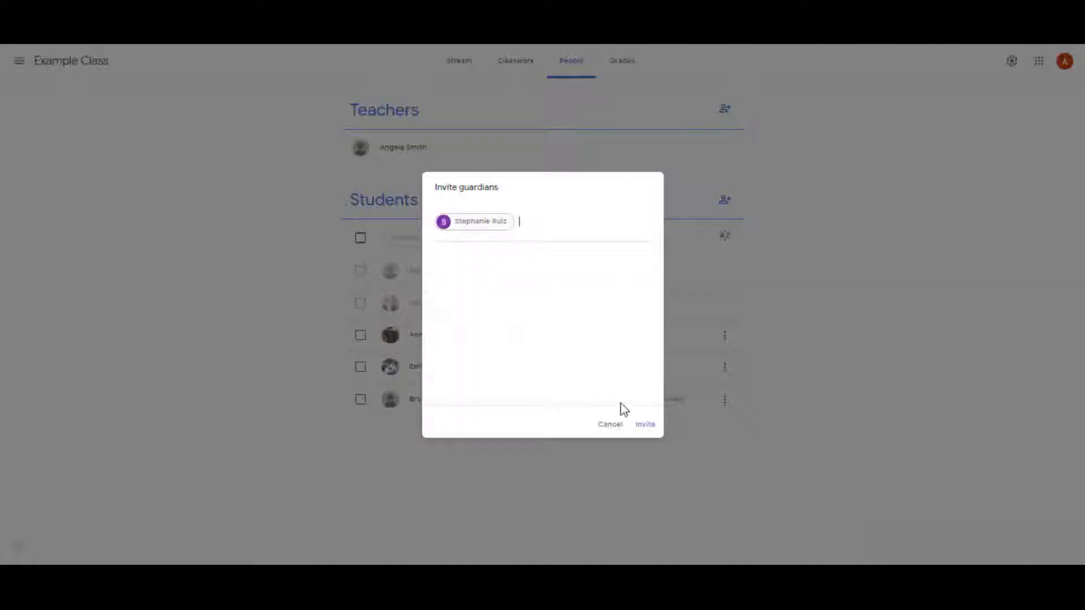
pyautogui.click(602, 433)
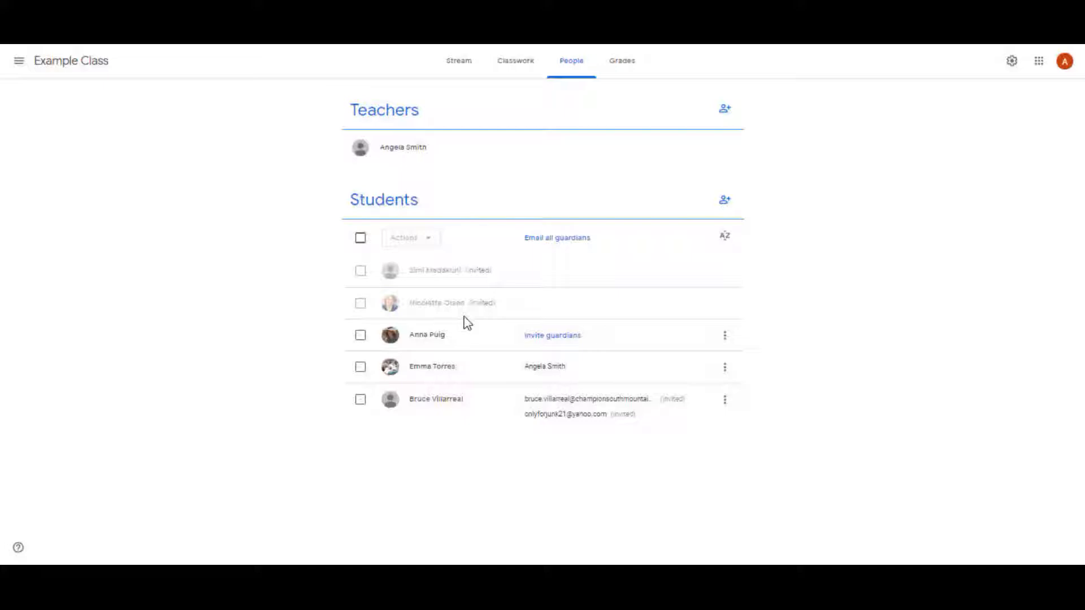
# In the class stream's announcement, upload and attach the file Water Cycle Weather Pack Freebie.pdf from the computer
pyautogui.click(458, 61)
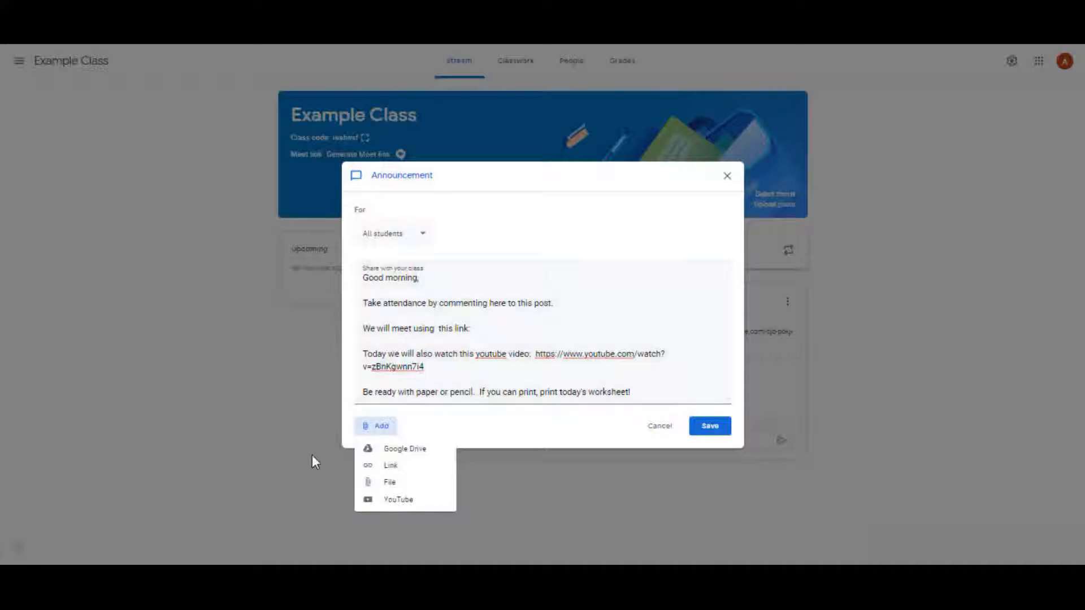
pyautogui.click(401, 485)
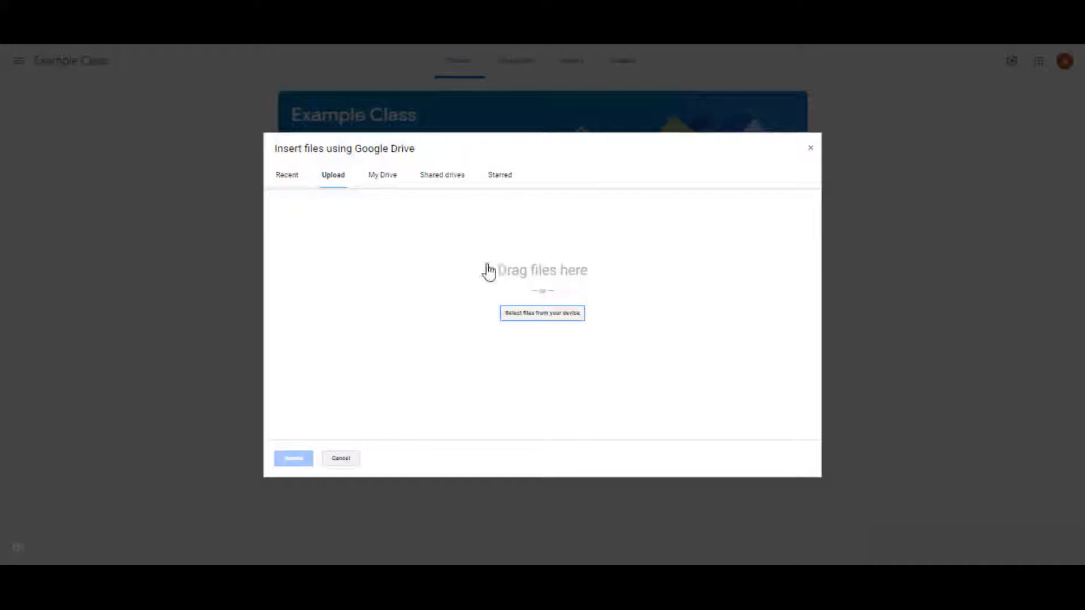
pyautogui.click(528, 313)
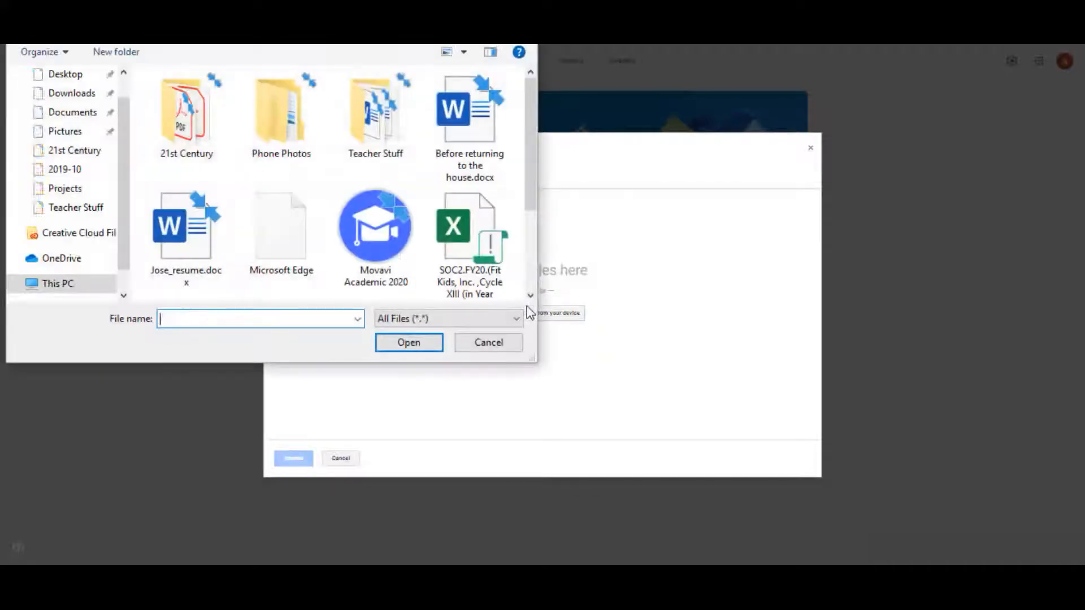
pyautogui.moveTo(534, 172); pyautogui.dragTo(508, 281)
pyautogui.doubleClick(178, 234)
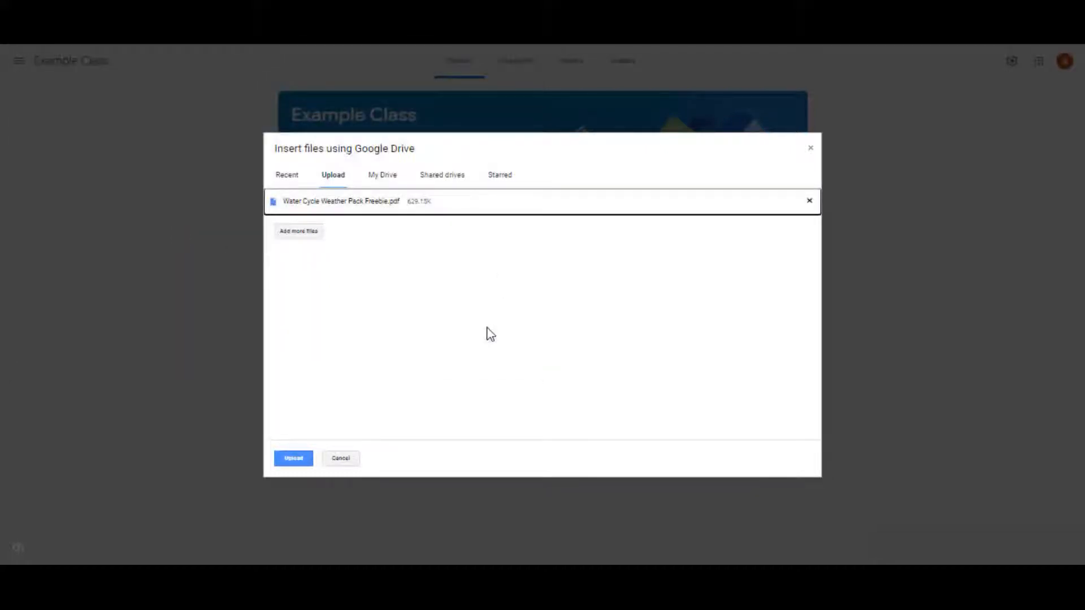
pyautogui.click(293, 459)
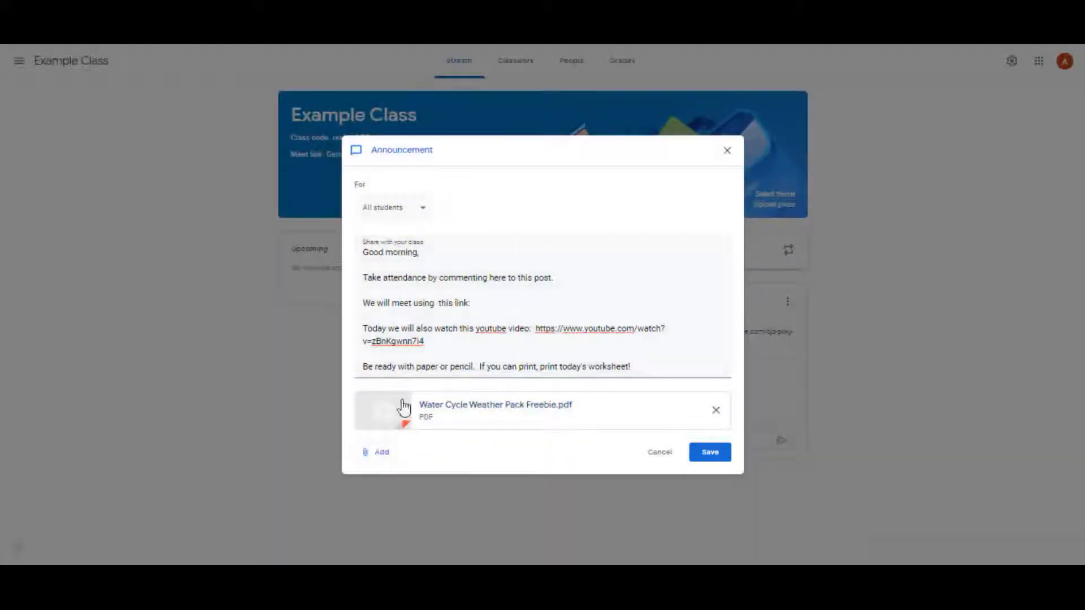
# Copy the YouTube video URL from the announcement text and attach it to the announcement as a link
pyautogui.click(379, 452)
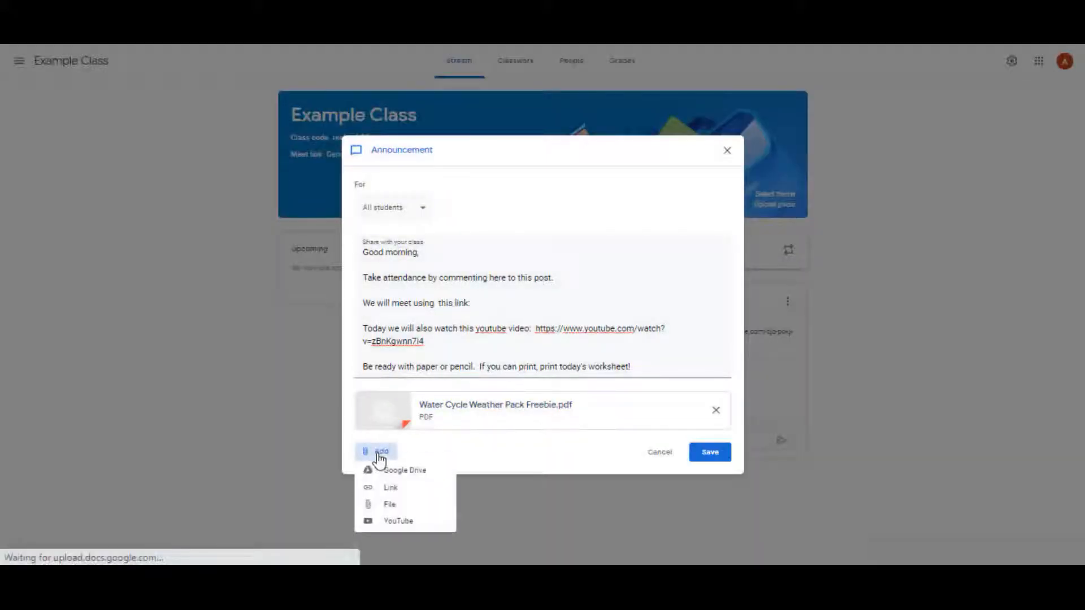
pyautogui.click(453, 347)
pyautogui.moveTo(453, 349); pyautogui.dragTo(538, 332)
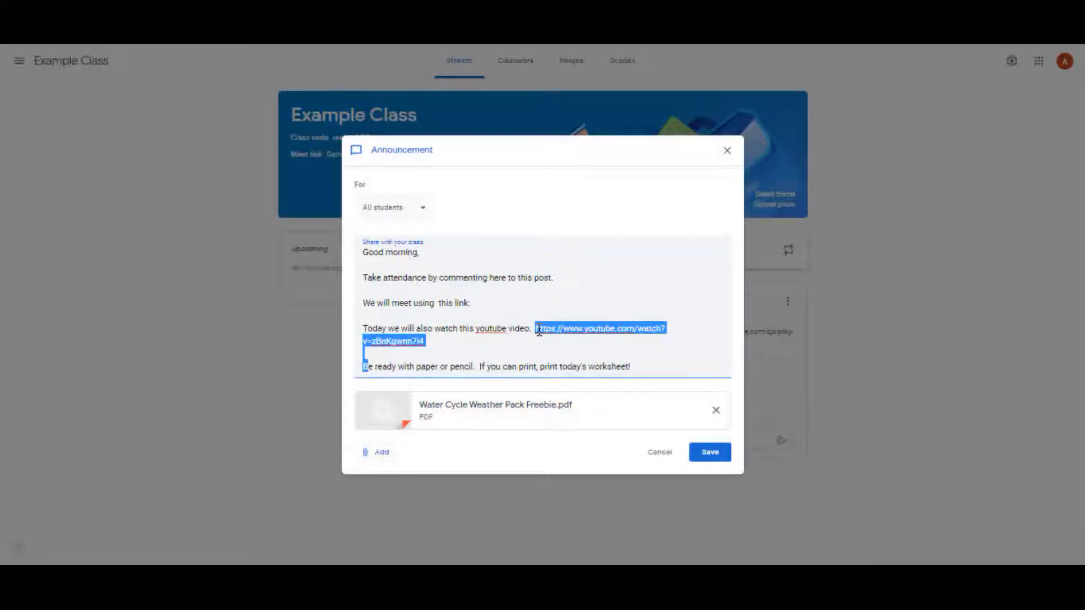
pyautogui.click(394, 365)
pyautogui.moveTo(443, 341); pyautogui.dragTo(538, 323)
pyautogui.hotkey('ctrl', 'c')
pyautogui.click(366, 453)
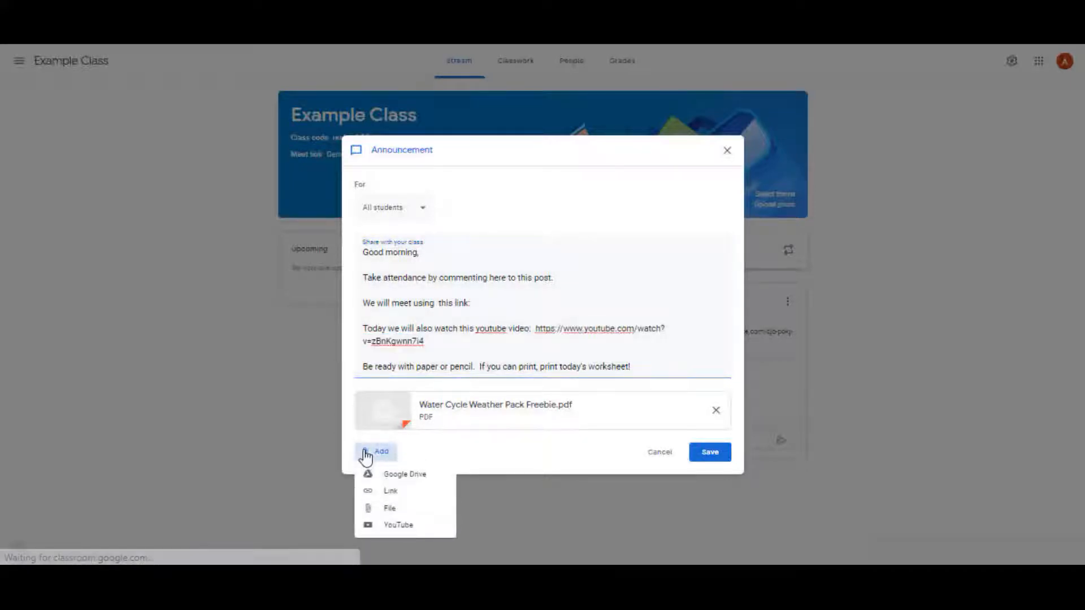
pyautogui.click(394, 492)
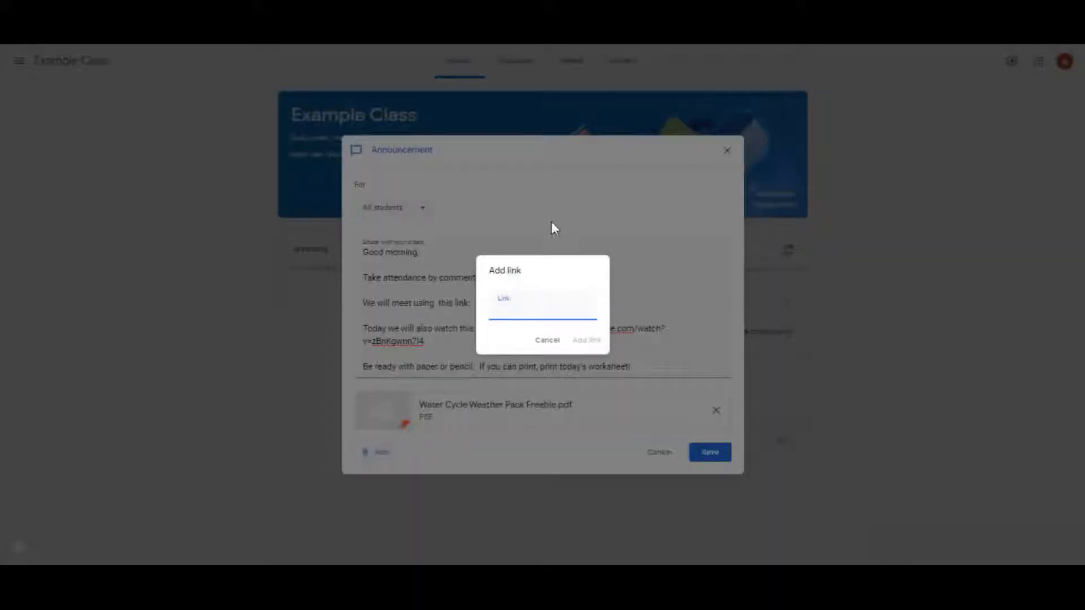
pyautogui.hotkey('ctrl', 'v')
pyautogui.click(586, 340)
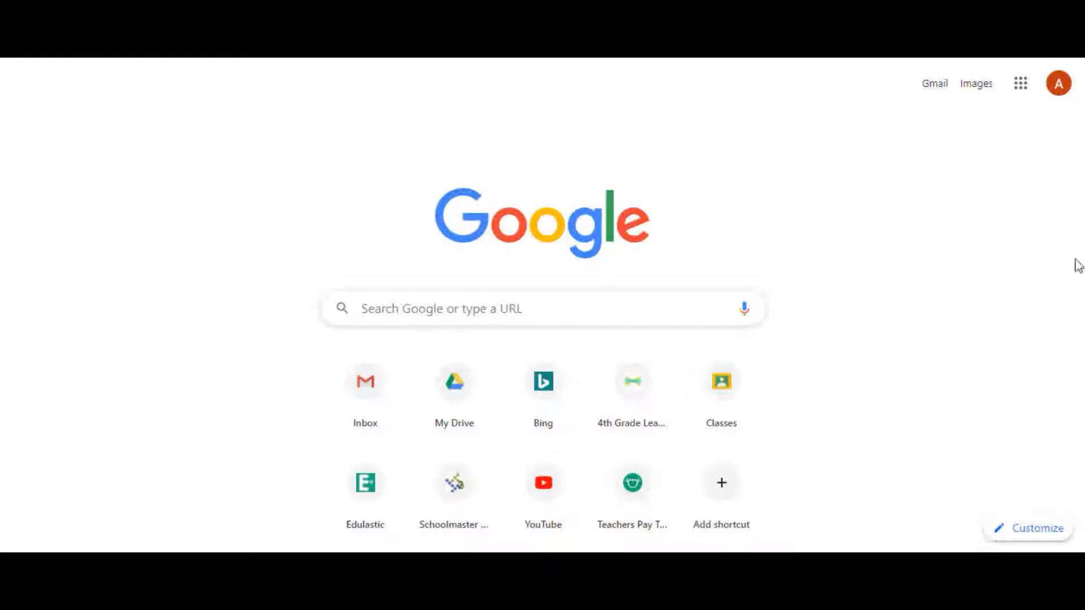
# Switch to Google Calendar and start a new event on Jun 5, 2020 titled "Test Meeting"
pyautogui.click(1021, 87)
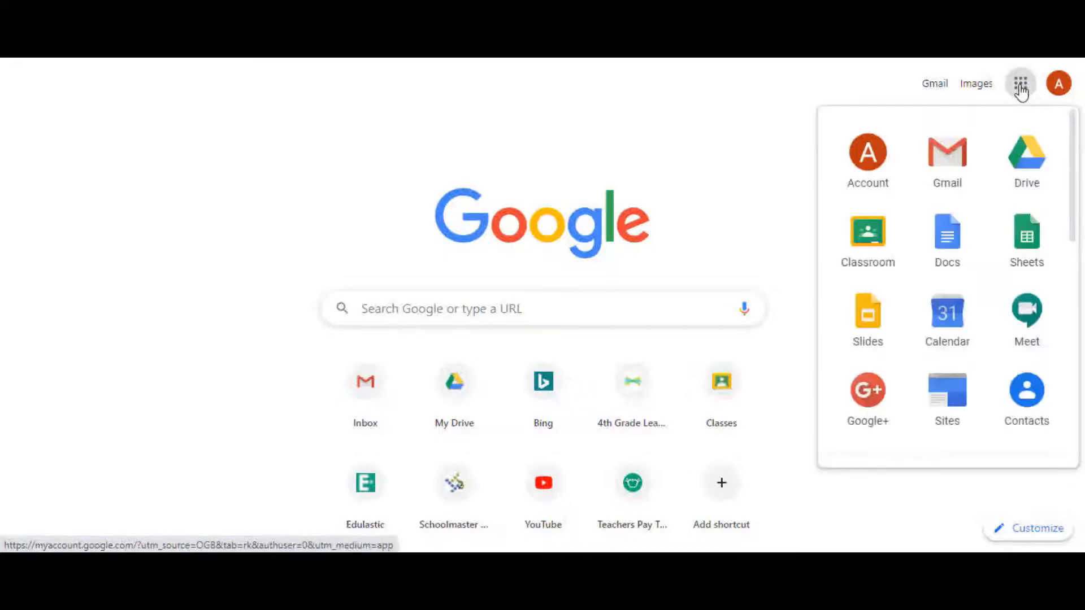
pyautogui.click(950, 330)
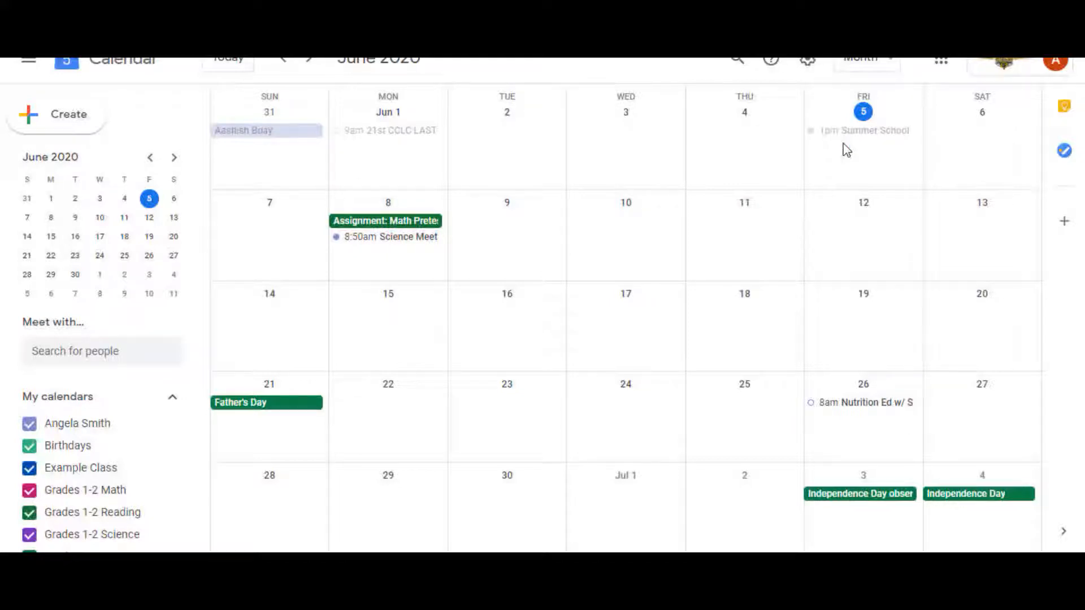
pyautogui.click(845, 150)
pyautogui.moveTo(845, 151)
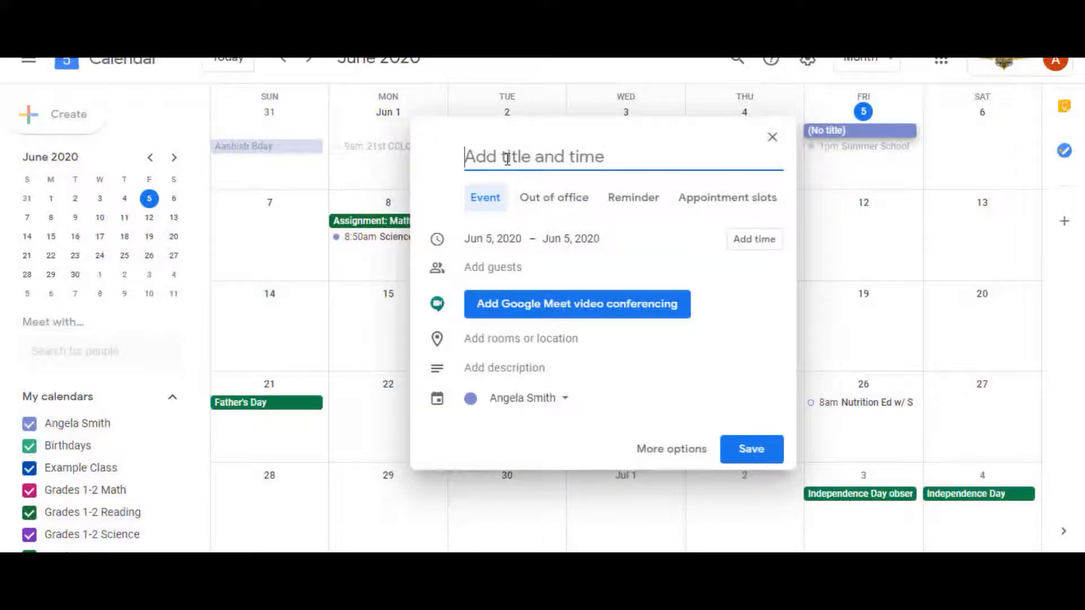
pyautogui.write('Tes')
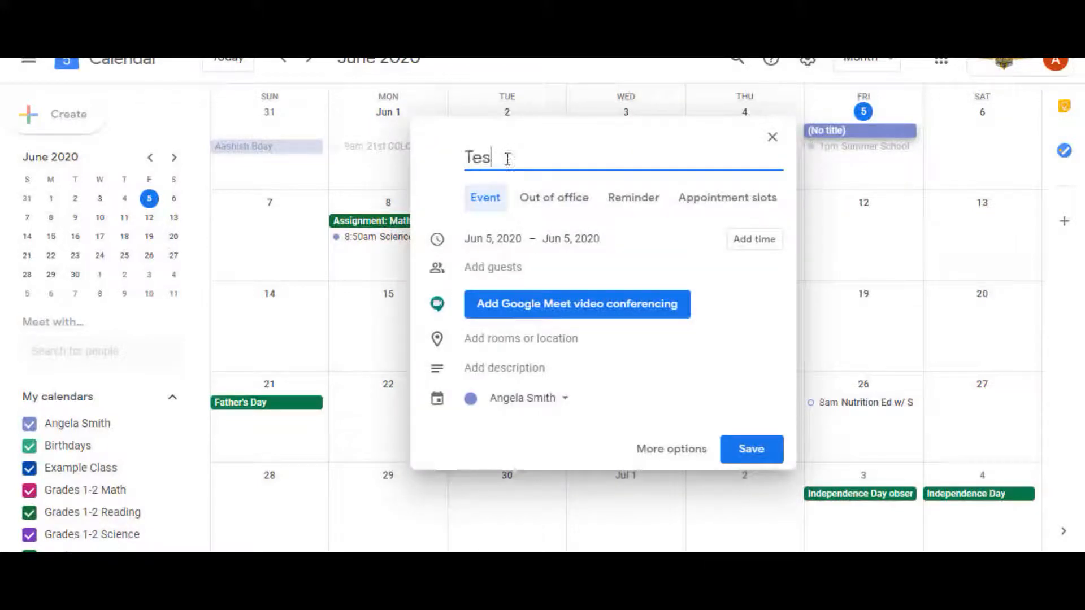
pyautogui.write('t Meeting')
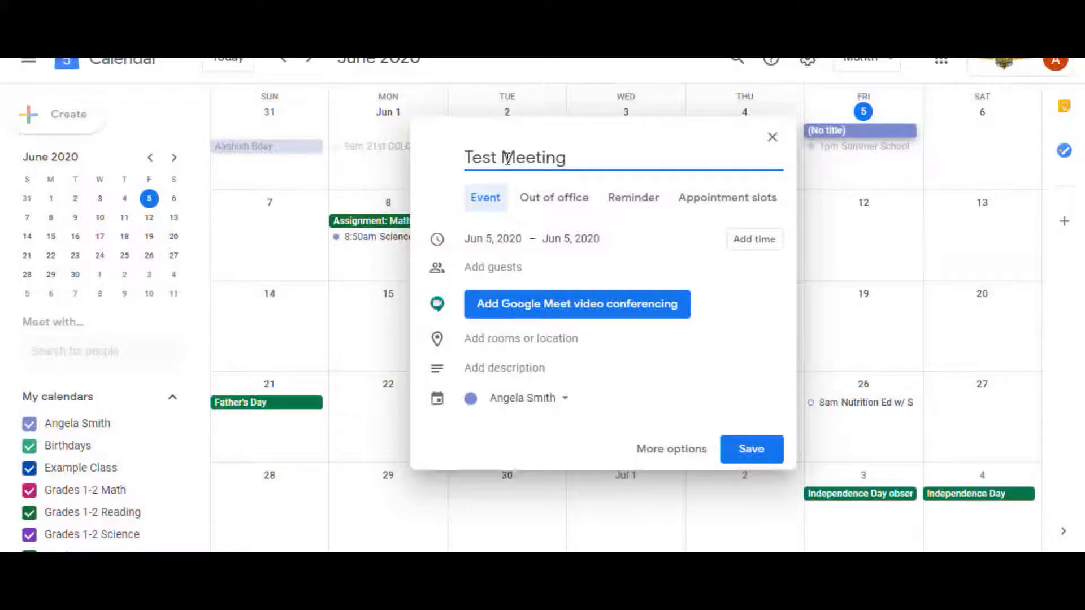
# Give the Test Meeting event a start time of 4:30pm
pyautogui.click(776, 247)
pyautogui.click(553, 239)
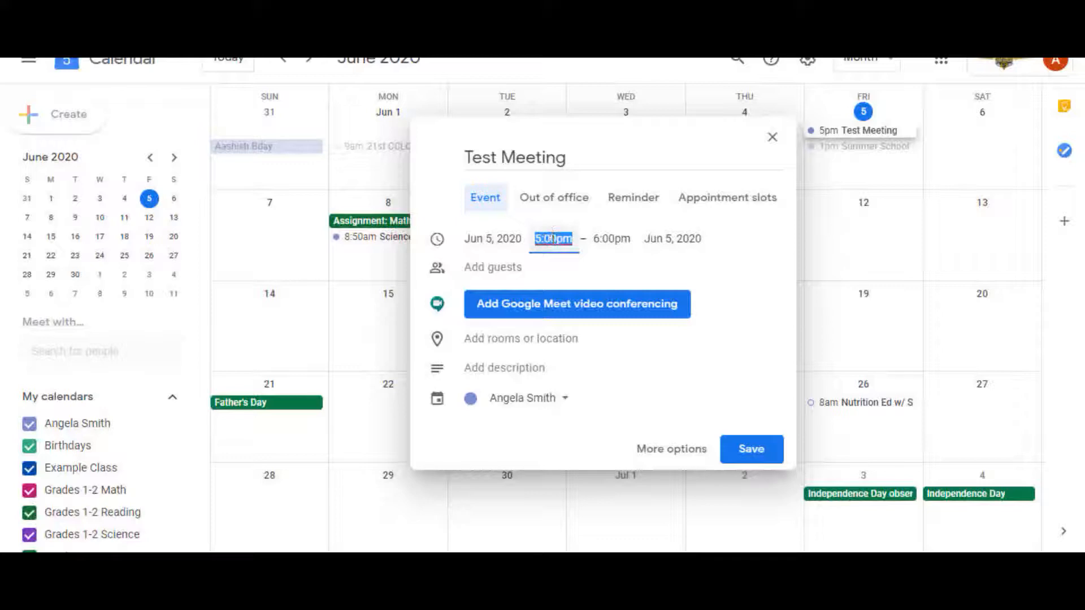
pyautogui.write('4:')
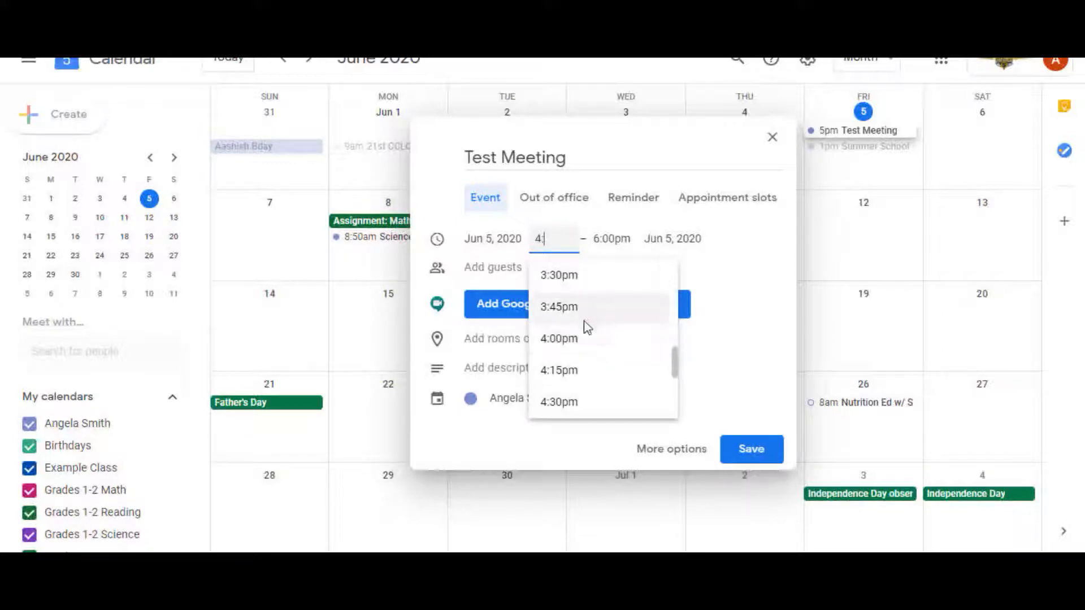
pyautogui.click(558, 402)
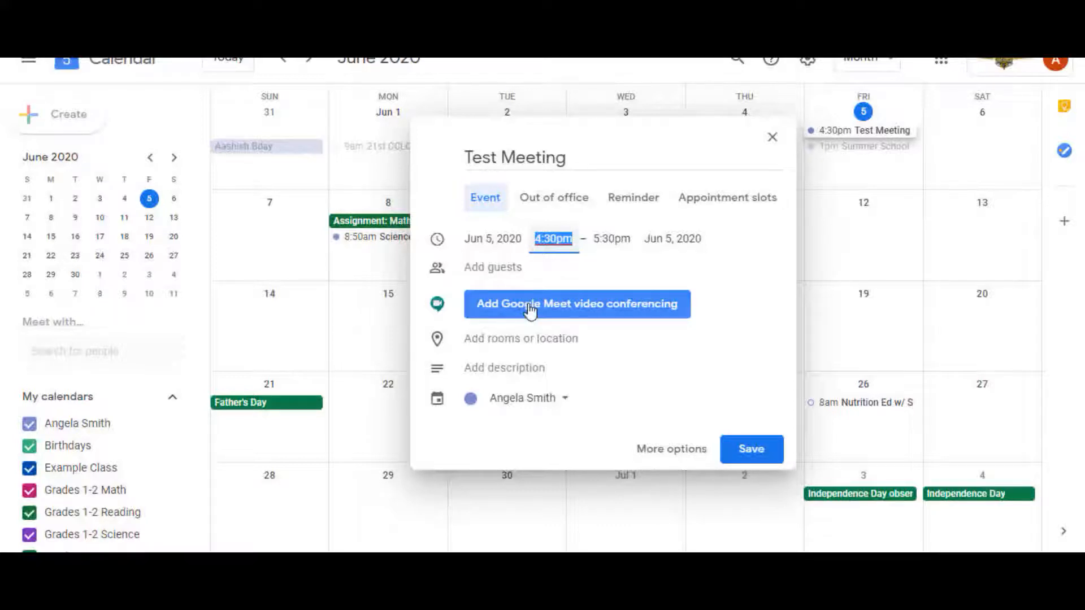
# Add Google Meet video conferencing to the Test Meeting event and open its full event details
pyautogui.click(637, 318)
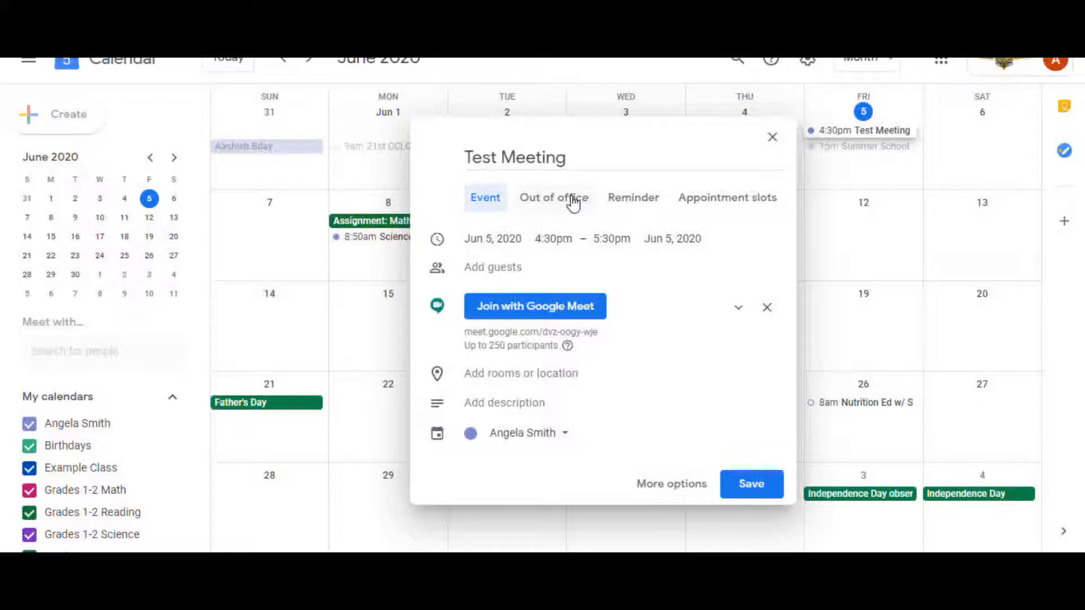
pyautogui.click(669, 490)
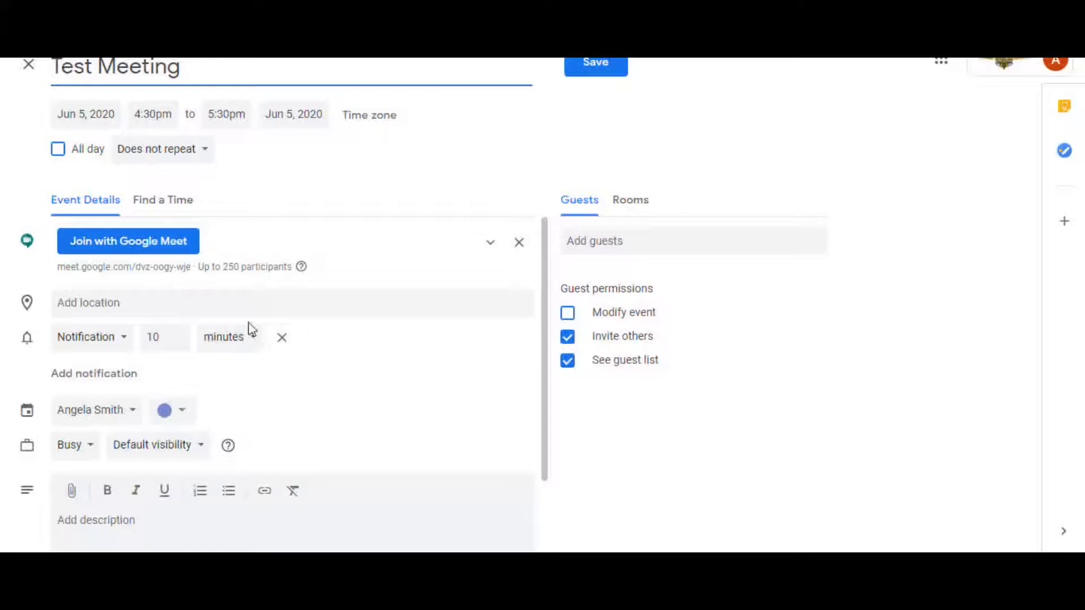
pyautogui.click(141, 161)
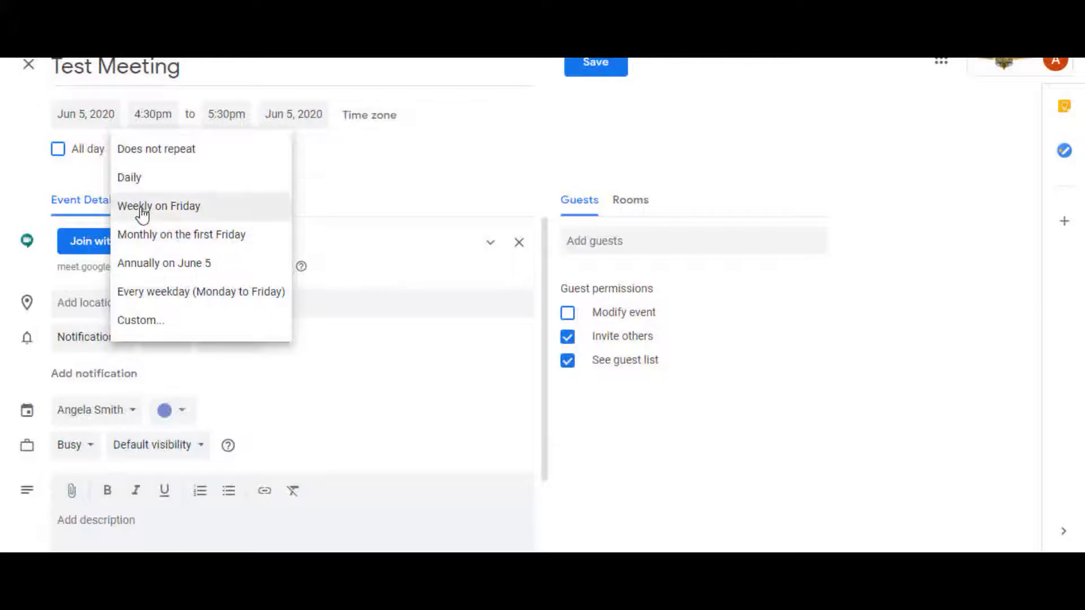
pyautogui.click(141, 320)
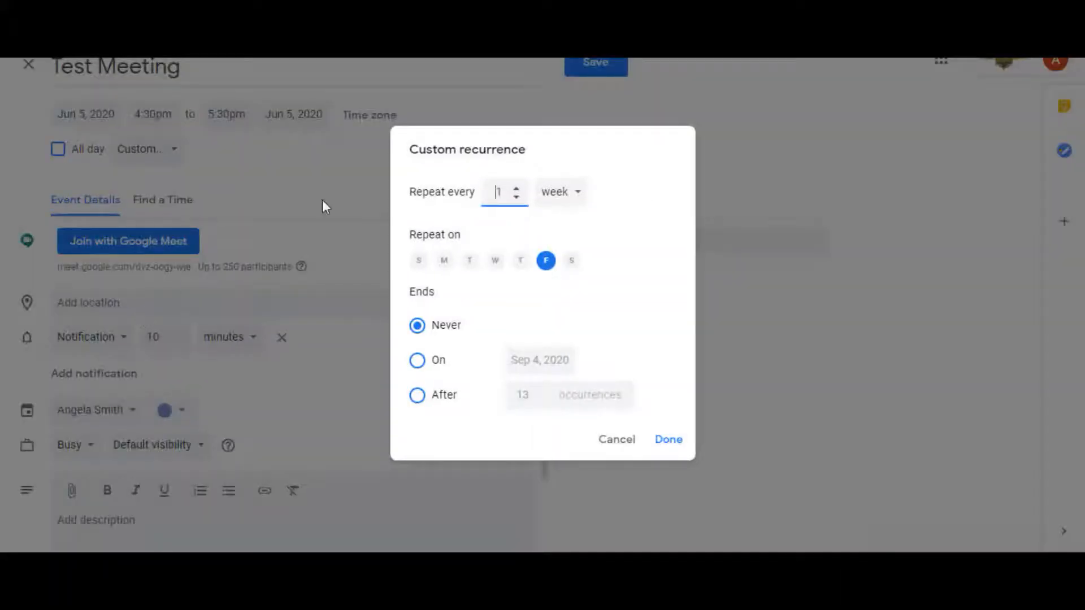
pyautogui.click(446, 264)
pyautogui.click(471, 265)
pyautogui.click(496, 268)
pyautogui.click(521, 269)
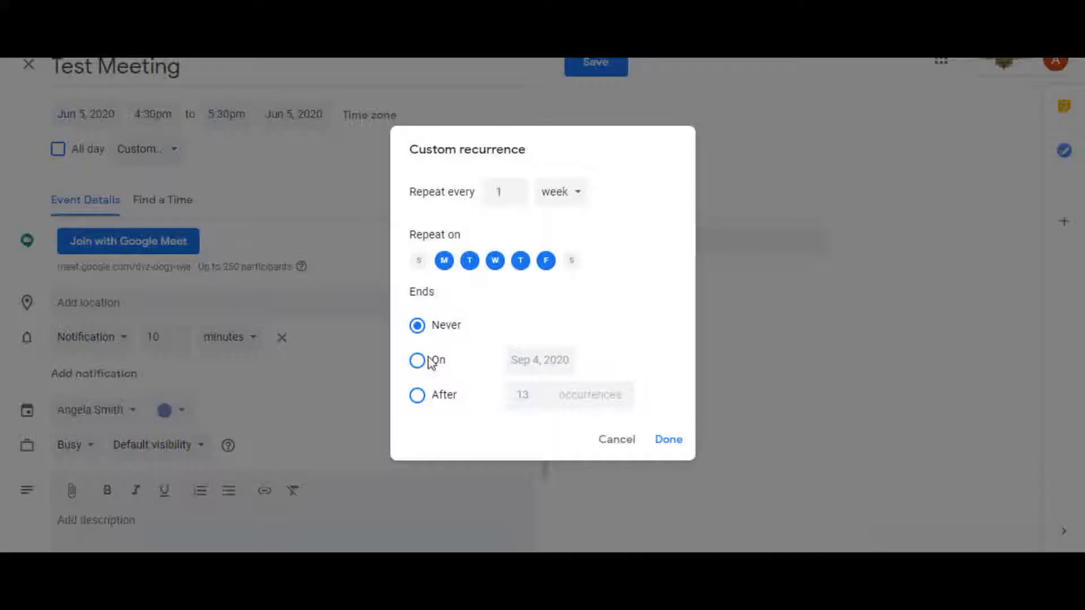
pyautogui.click(419, 398)
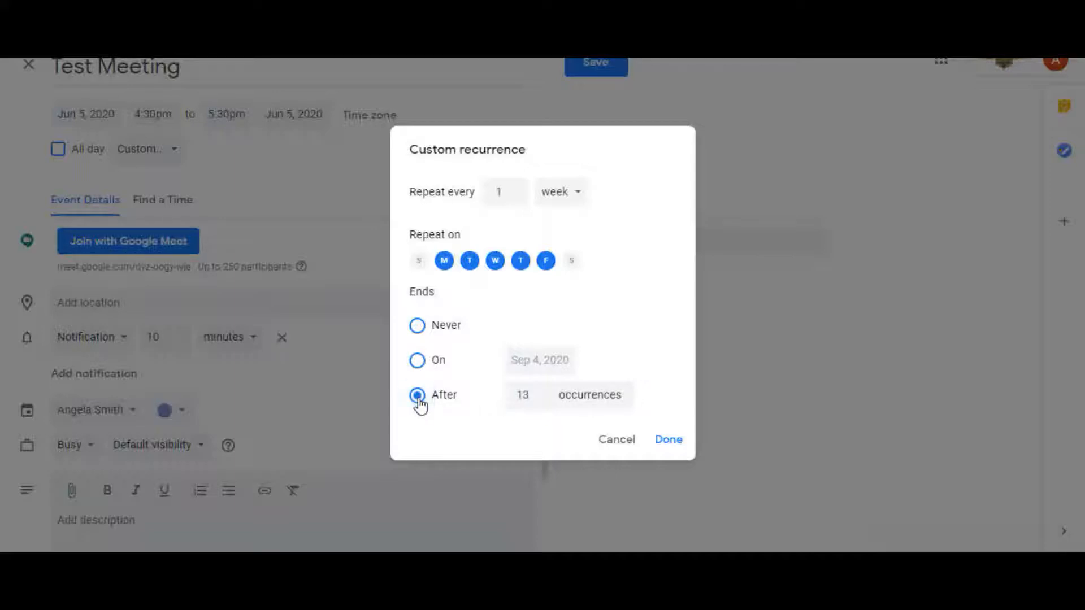
pyautogui.click(416, 329)
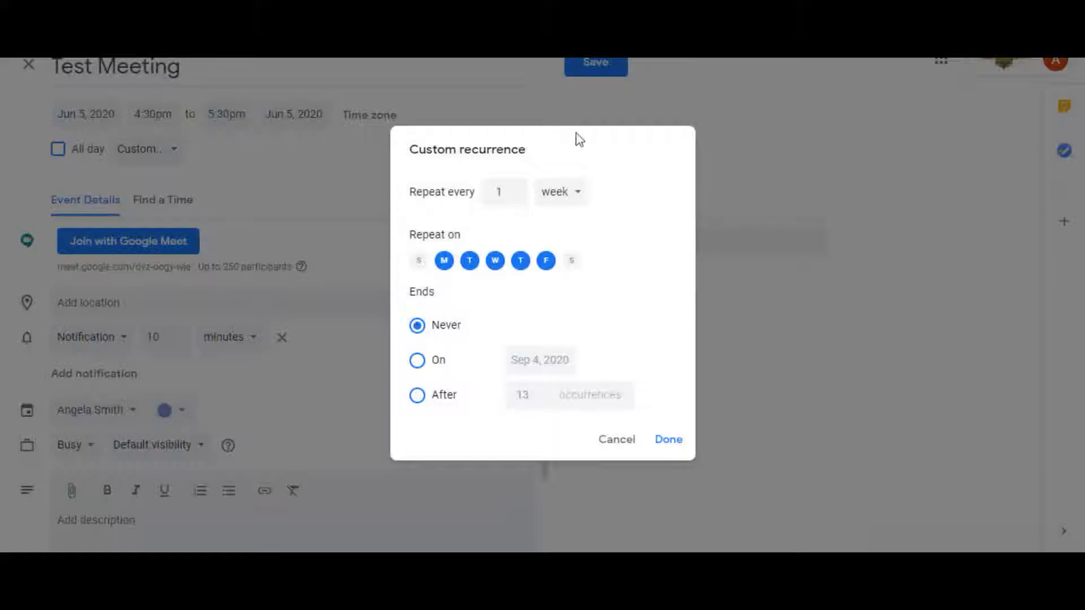
pyautogui.click(573, 195)
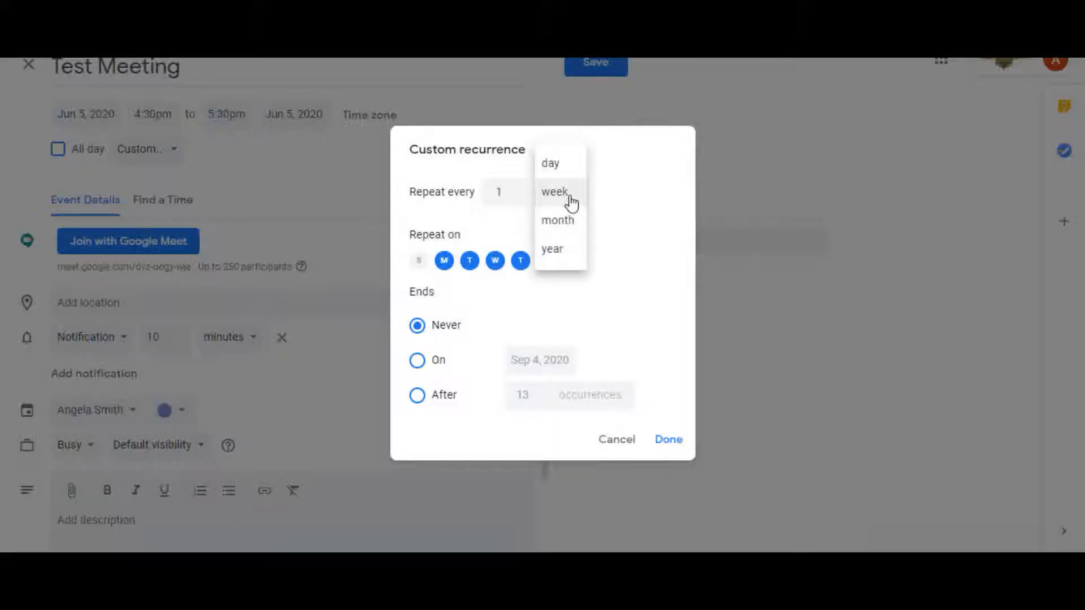
pyautogui.click(572, 196)
pyautogui.click(516, 198)
pyautogui.click(517, 191)
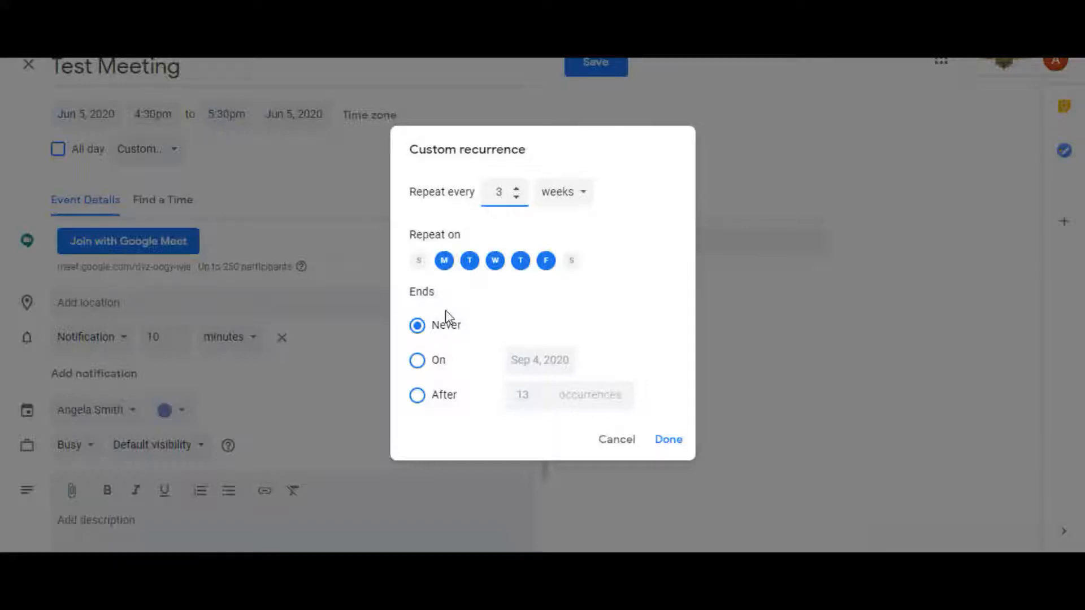
pyautogui.click(420, 367)
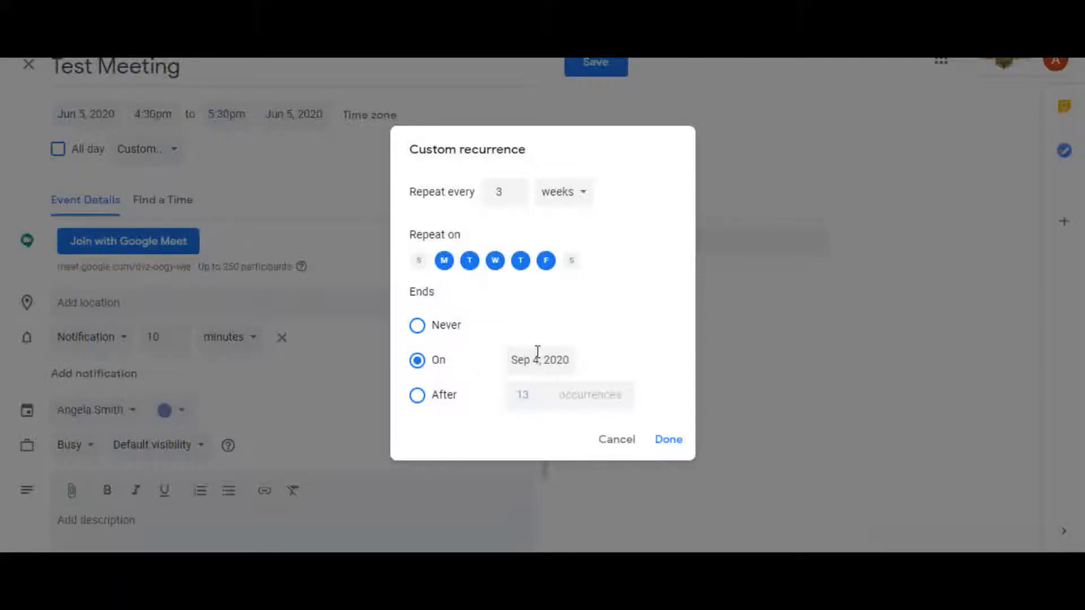
pyautogui.click(627, 444)
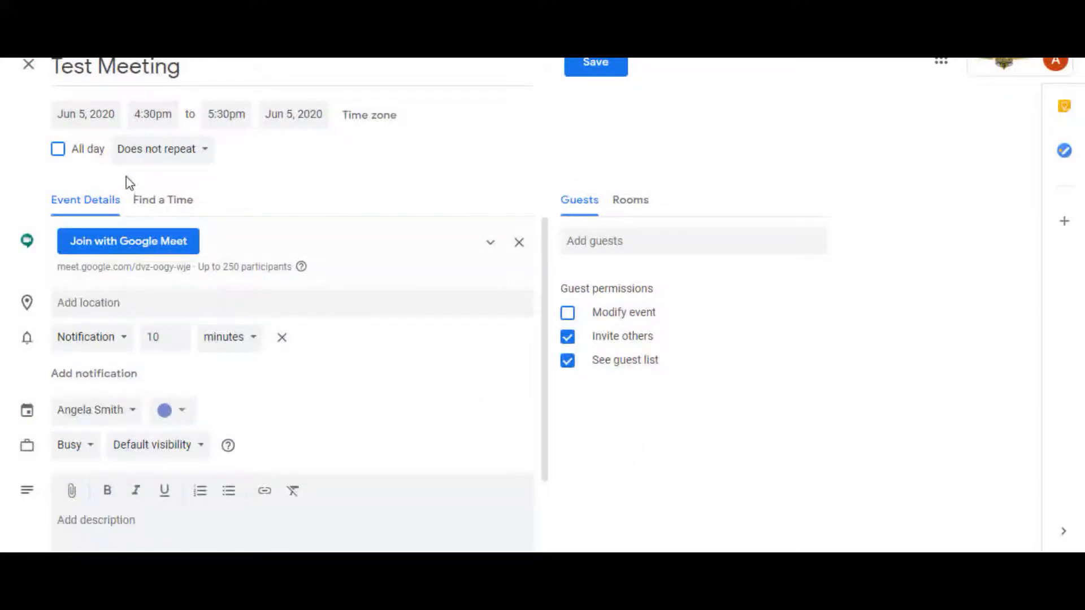
# Set the Test Meeting to repeat weekly on Friday and add three guests from the suggested contacts
pyautogui.click(123, 149)
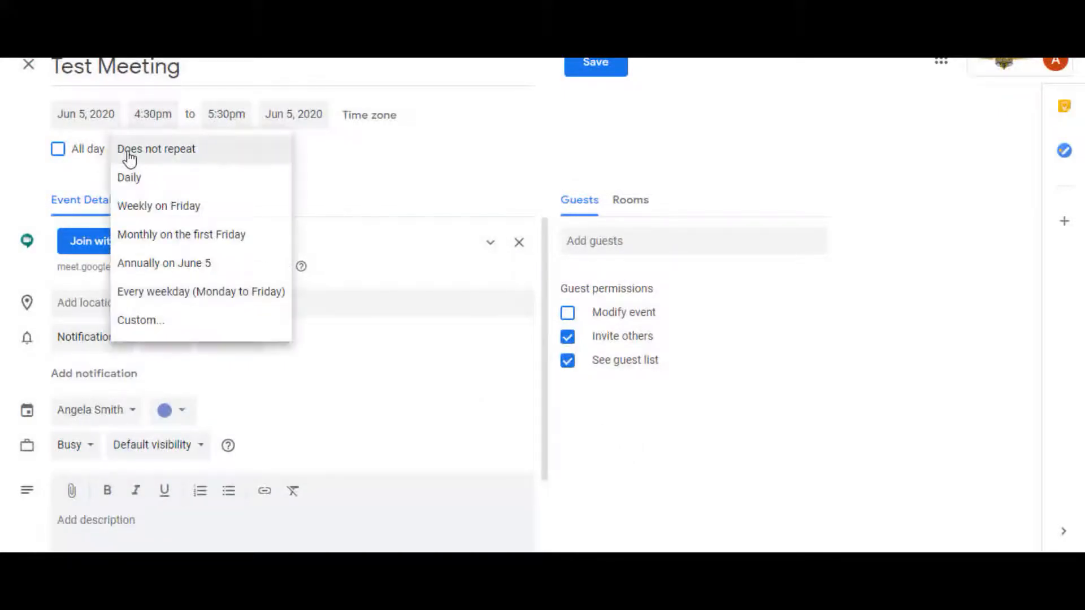
pyautogui.click(152, 208)
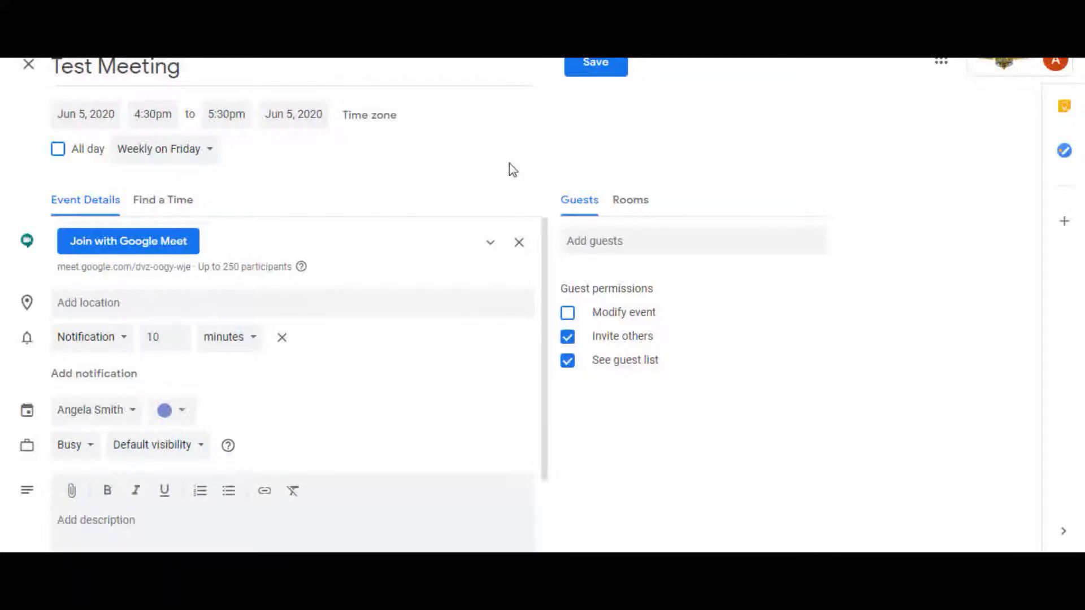
pyautogui.click(618, 240)
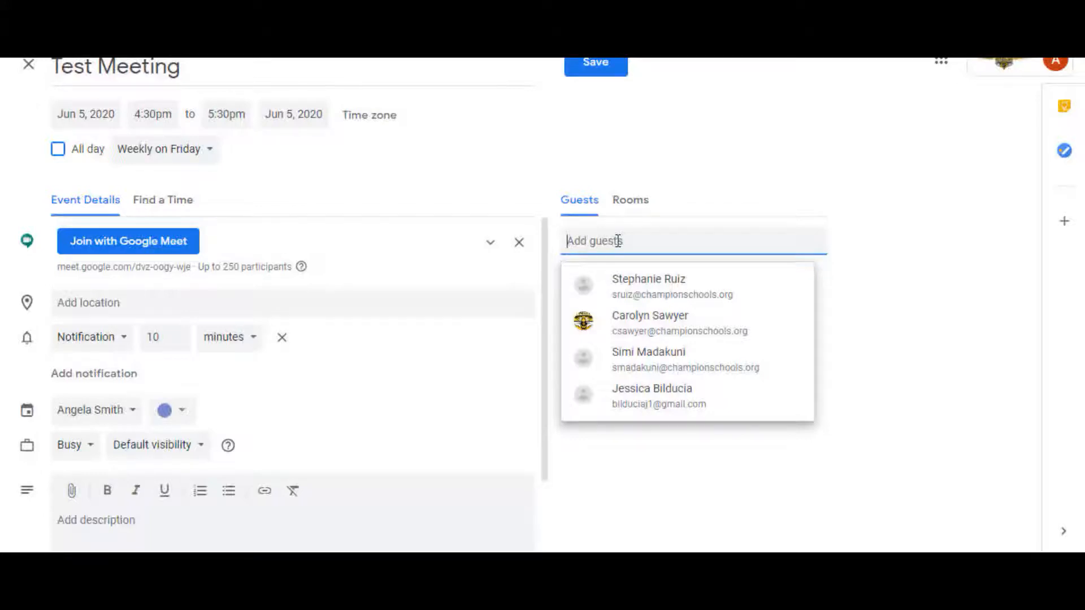
pyautogui.write('nic')
pyautogui.press('Return')
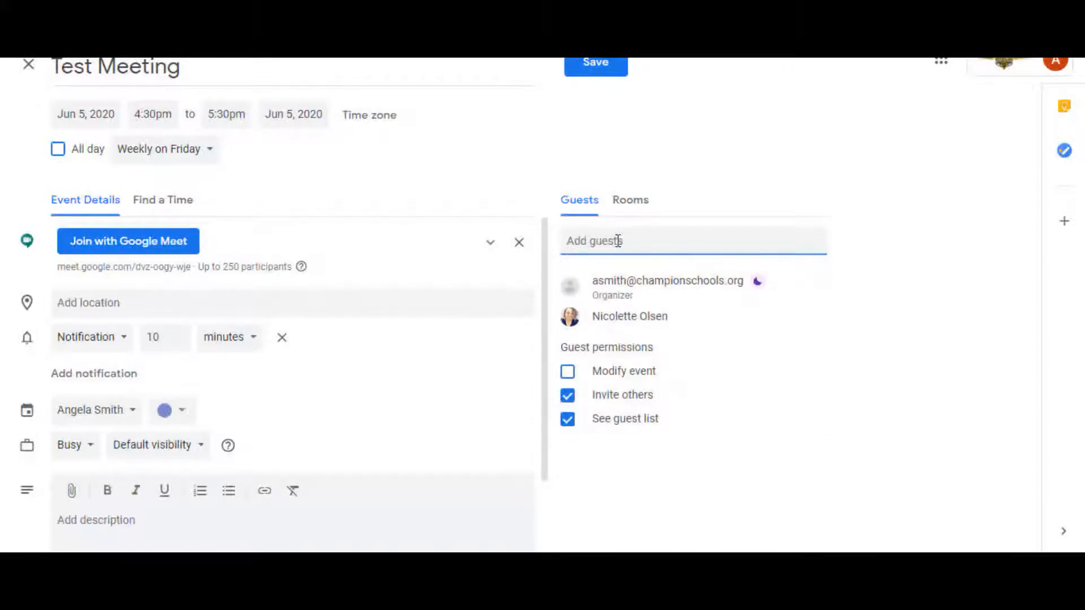
pyautogui.write('anna')
pyautogui.press('Return')
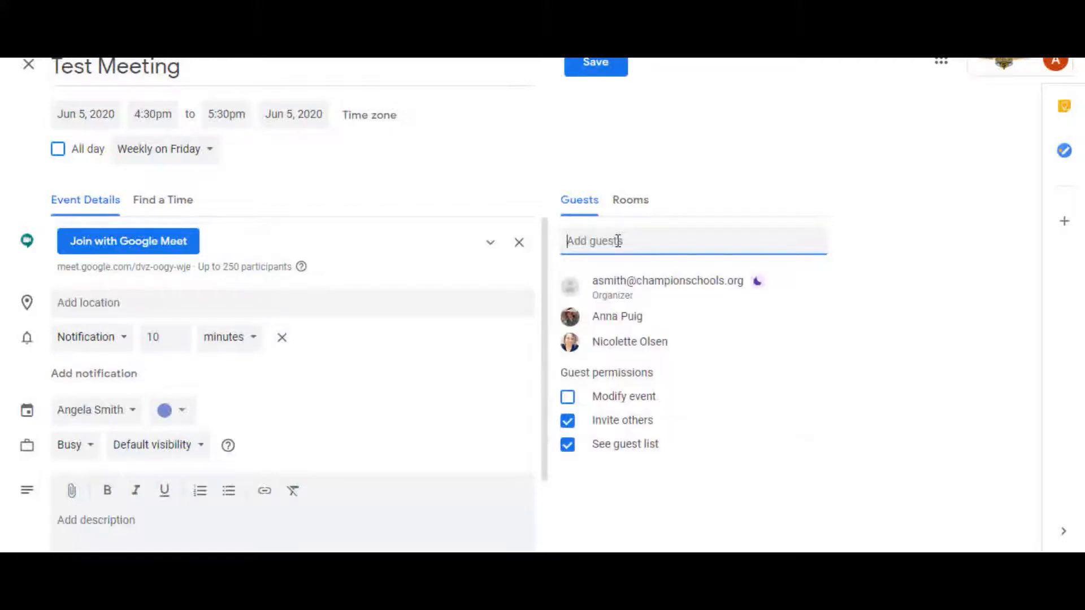
pyautogui.write('m')
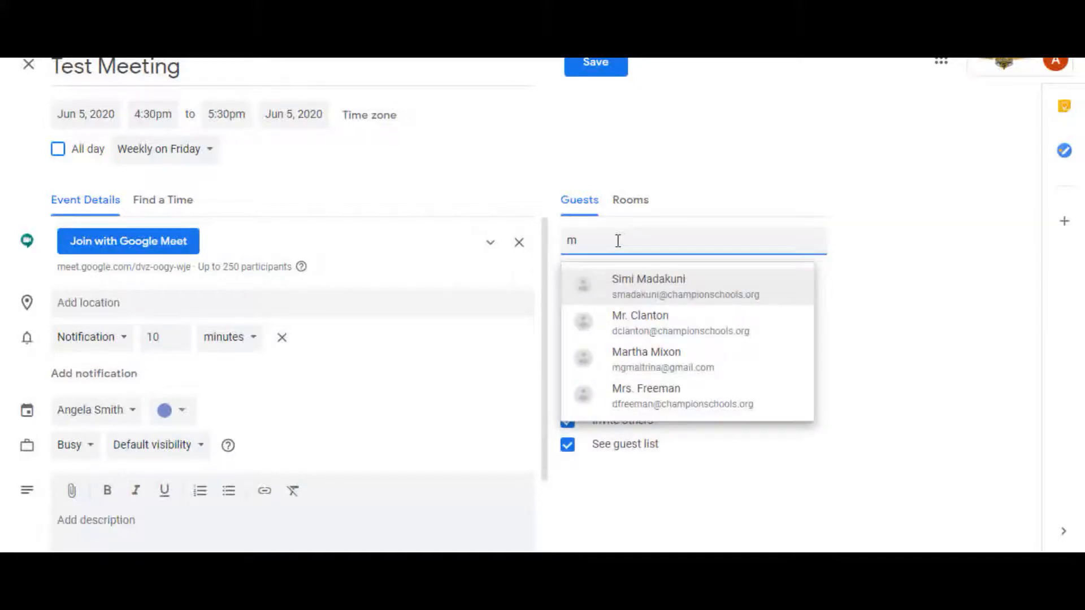
pyautogui.press('Return')
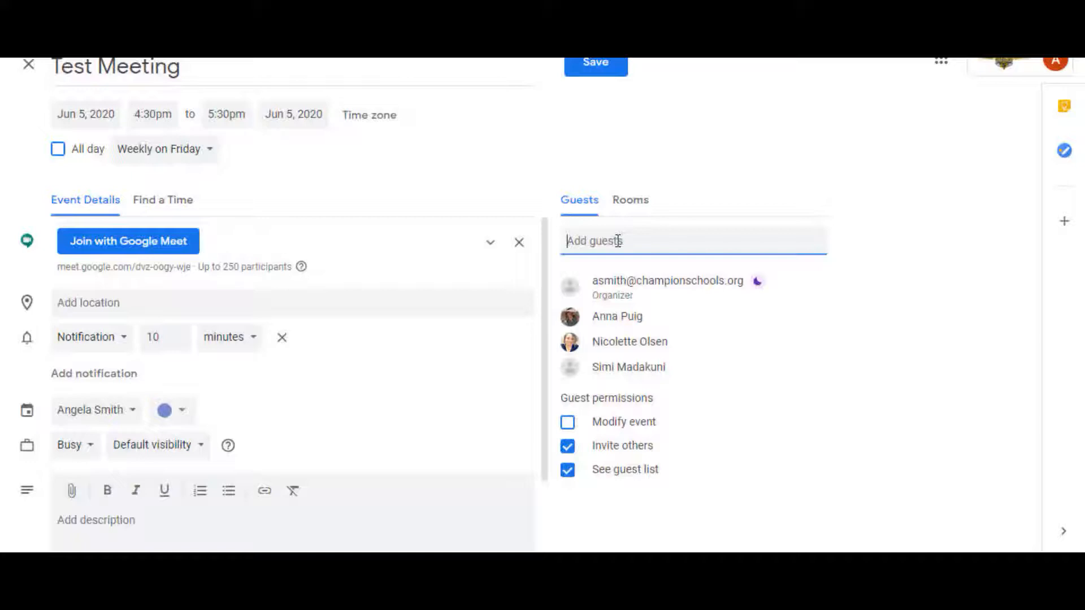
# Save the Test Meeting event and send invitation emails to its guests
pyautogui.click(575, 75)
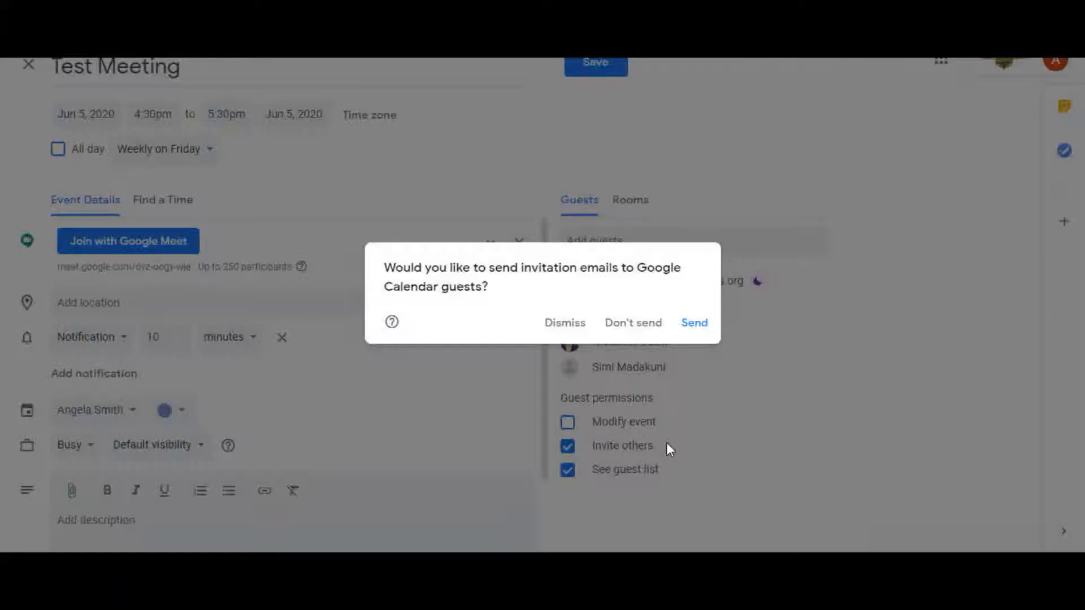
pyautogui.click(700, 327)
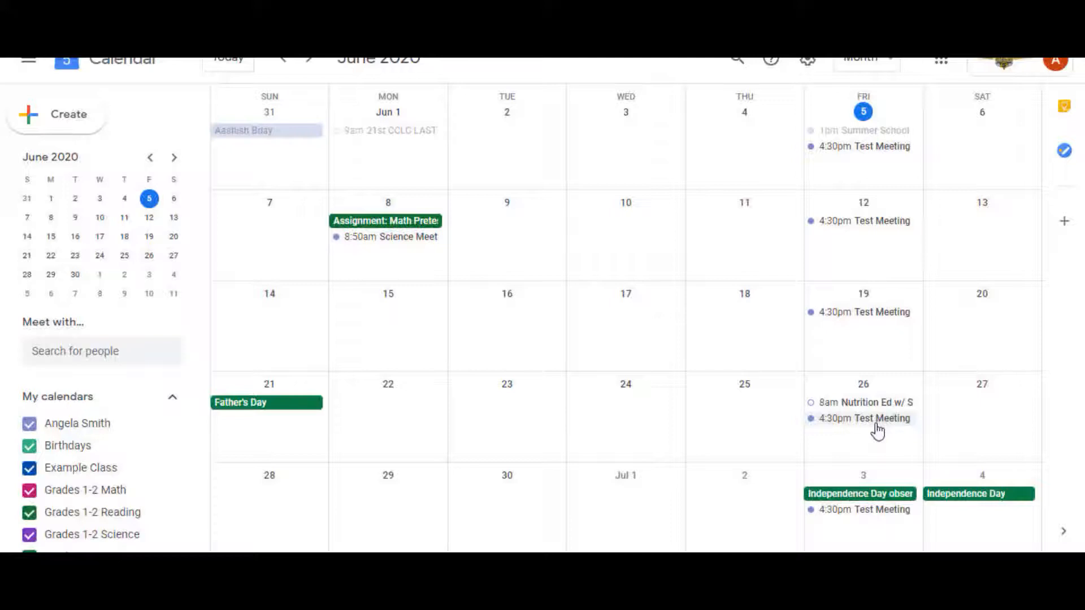
# Copy the Meet link from the June 5 Test Meeting and paste it after "this link:" in the Classroom announcement
pyautogui.click(880, 153)
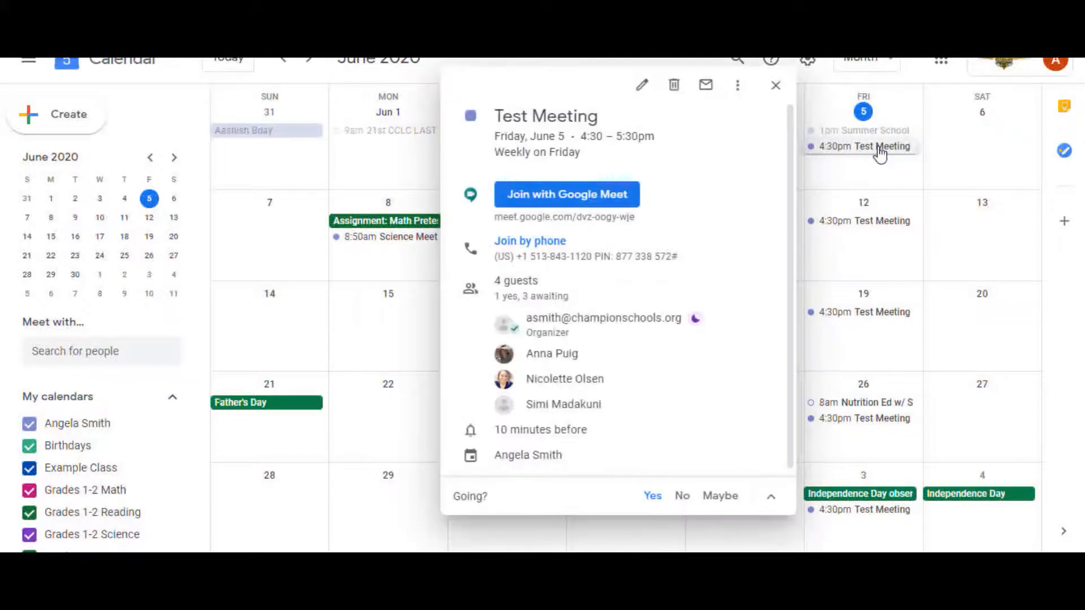
pyautogui.click(757, 196)
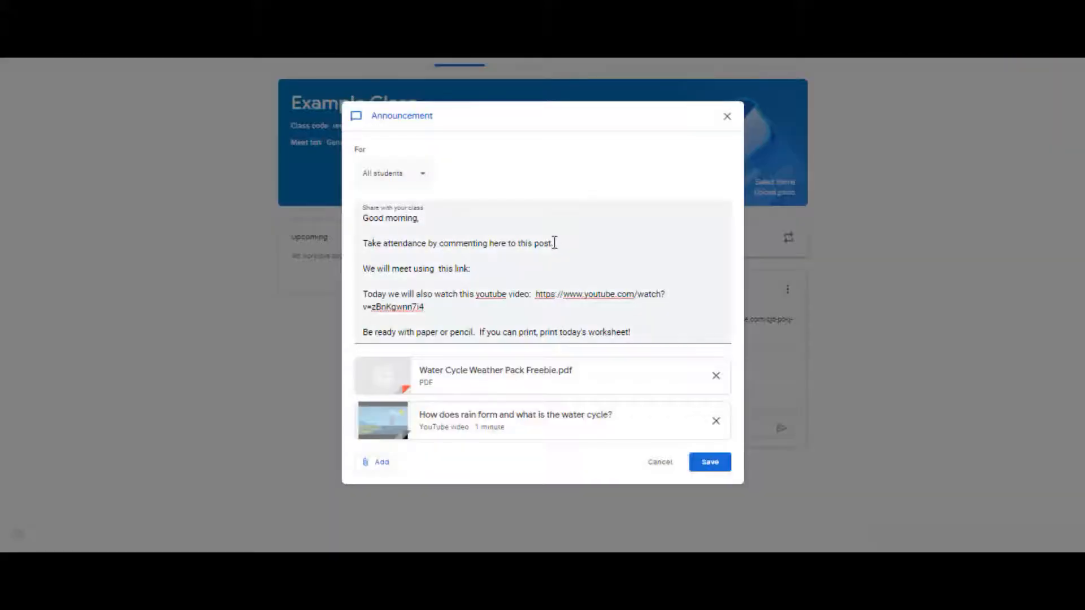
pyautogui.click(487, 269)
pyautogui.hotkey('ctrl', 'v')
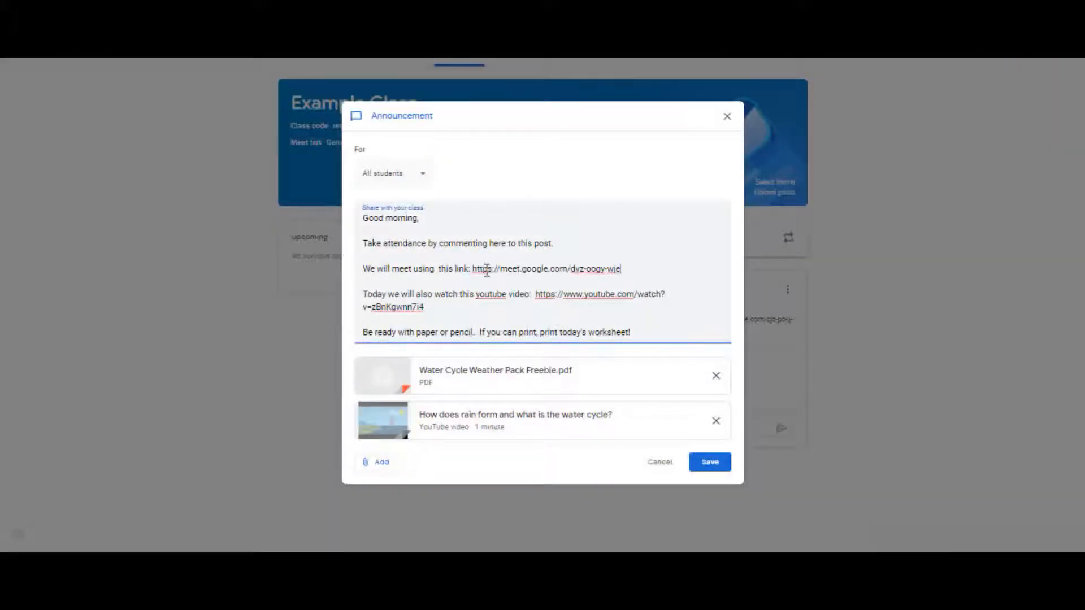
# Attach the copied Google Meet URL to the announcement as a link and save the edited post
pyautogui.click(374, 469)
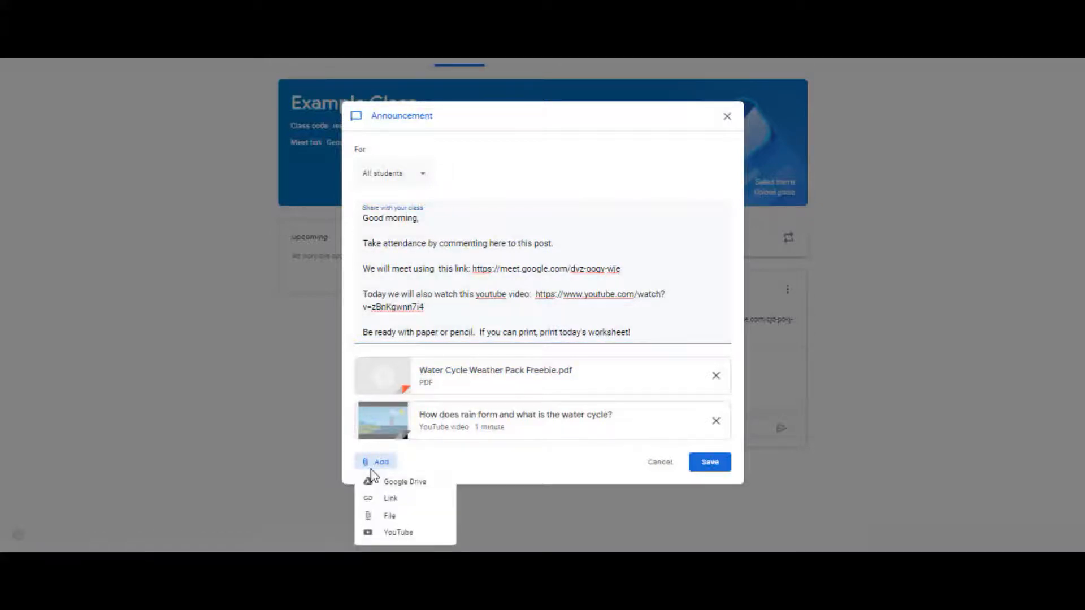
pyautogui.click(388, 502)
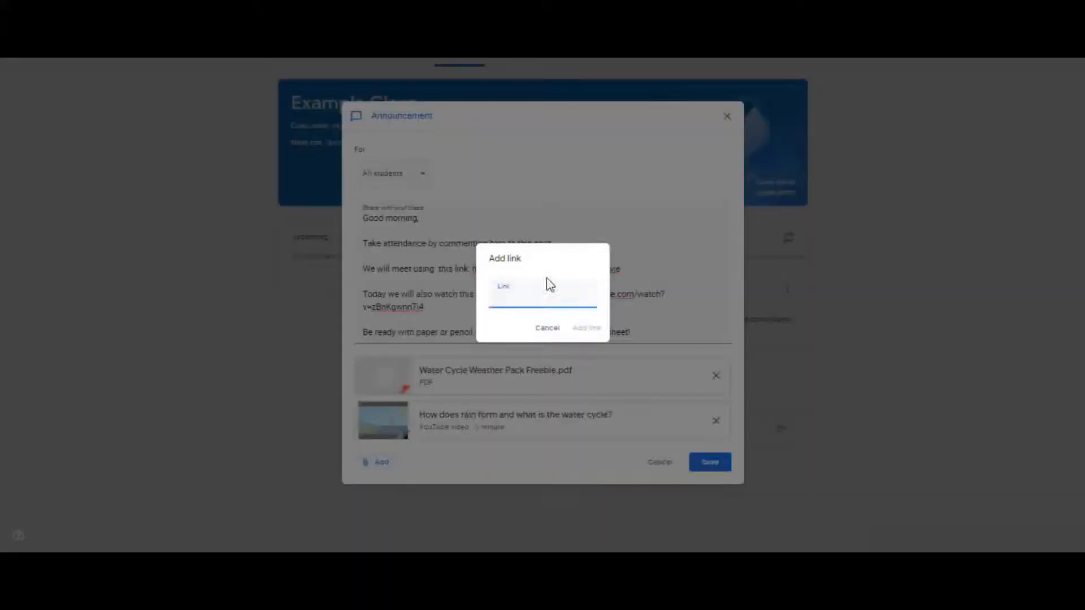
pyautogui.hotkey('ctrl', 'v')
pyautogui.click(586, 328)
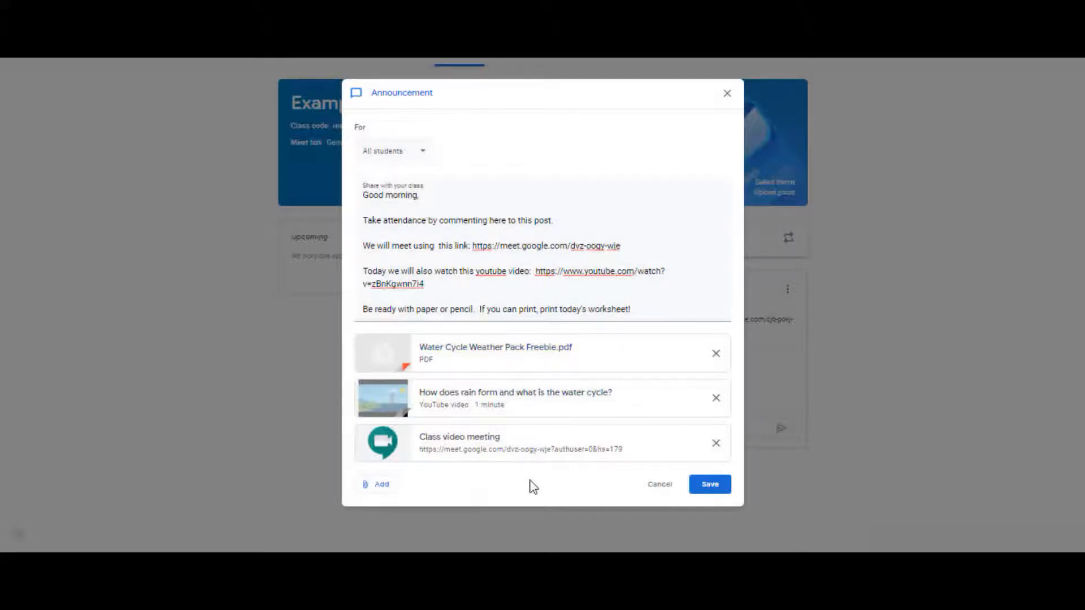
pyautogui.click(719, 490)
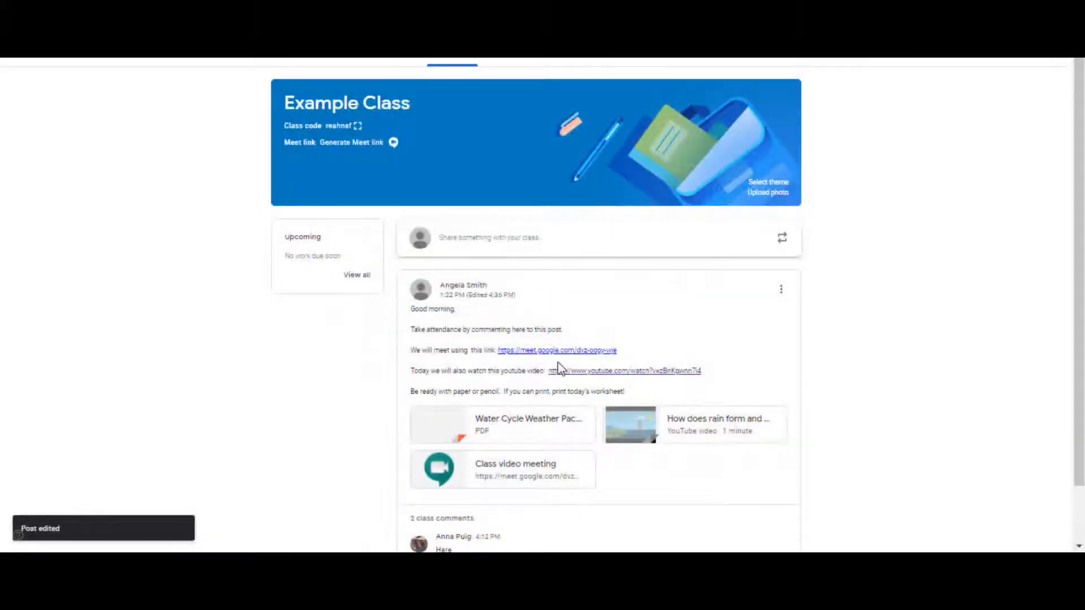
# Expand all class comments under the announcement to check student attendance
pyautogui.scroll(-2, 558, 368)
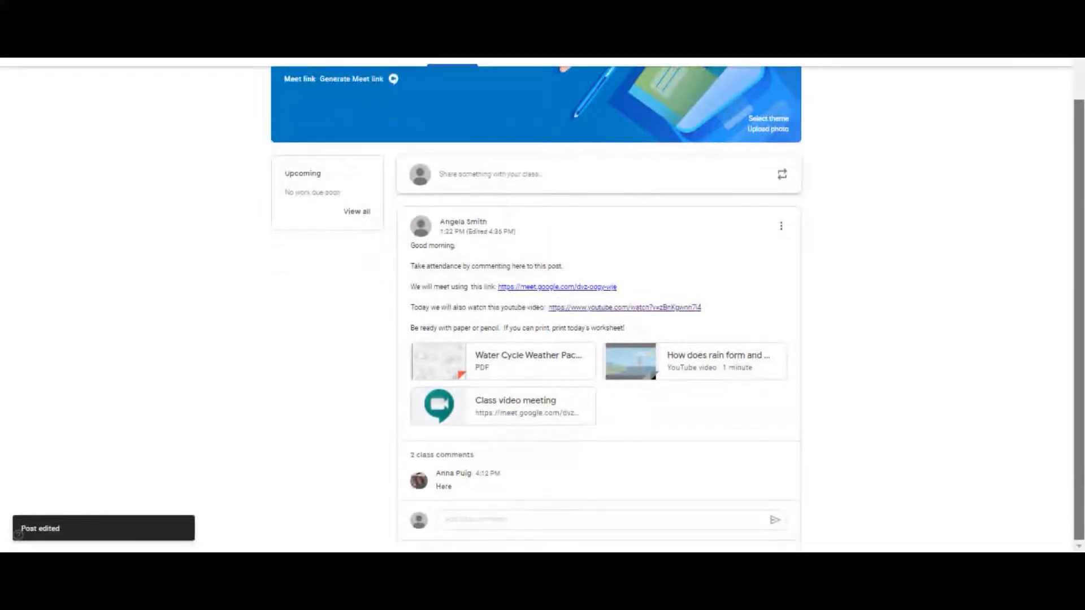
pyautogui.click(441, 456)
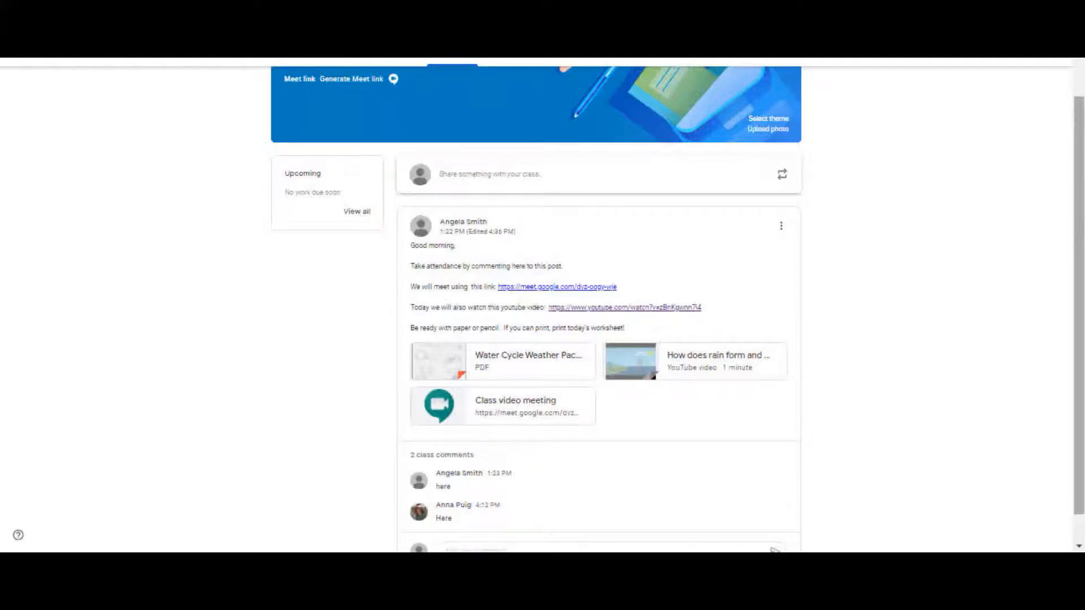
pyautogui.scroll(-1, 1082, 298)
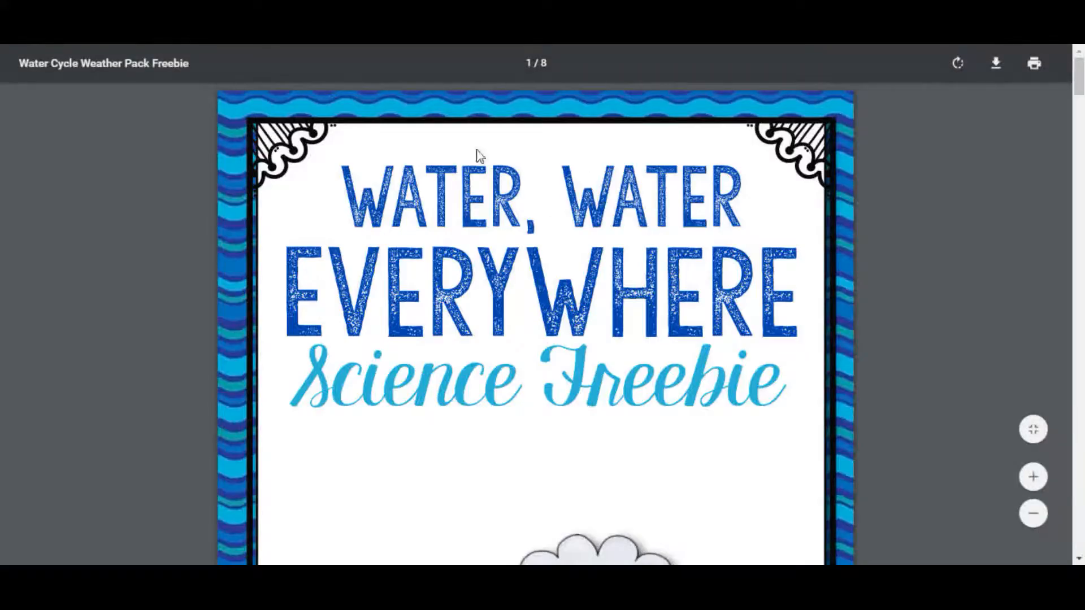
# Look through the pages of the Water Cycle Weather Pack Freebie PDF
pyautogui.scroll(-15, 535, 322)
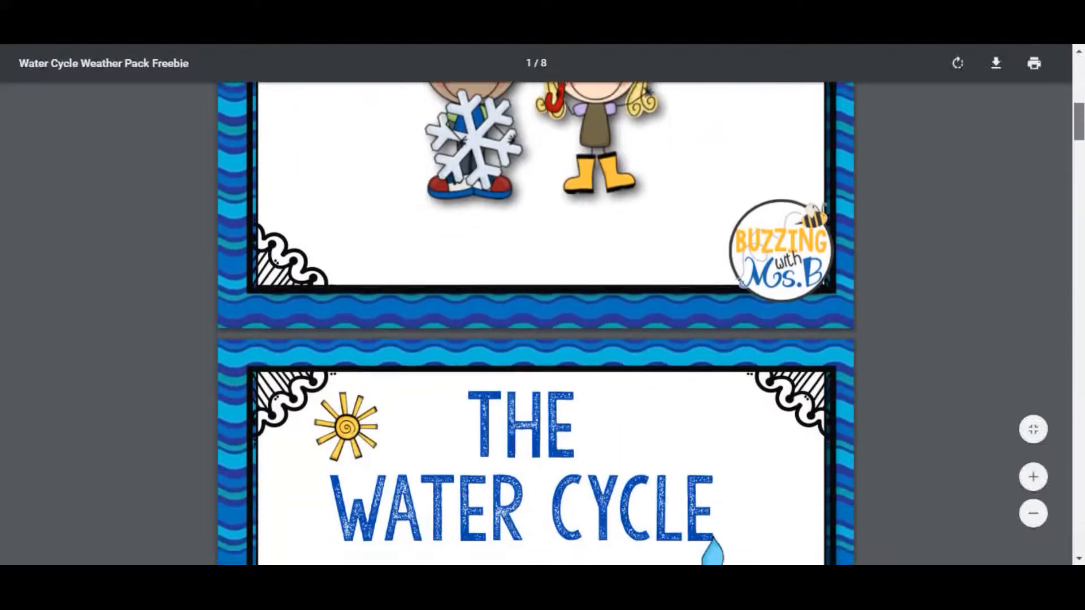
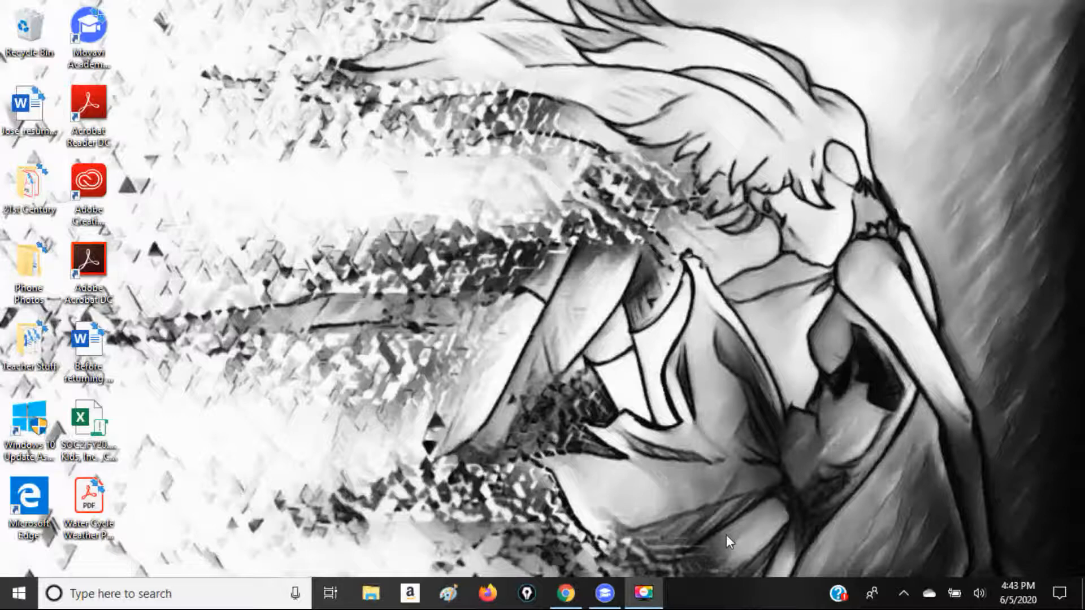
# Join the Test Meeting call through the Google Meet link in the Example Class announcement
pyautogui.click(565, 594)
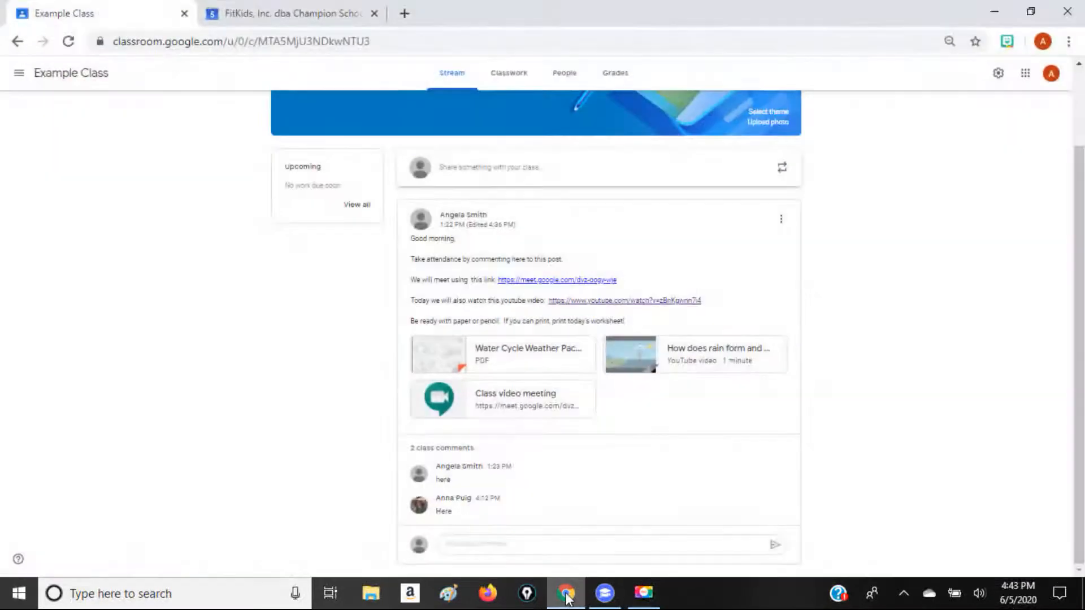
pyautogui.click(579, 280)
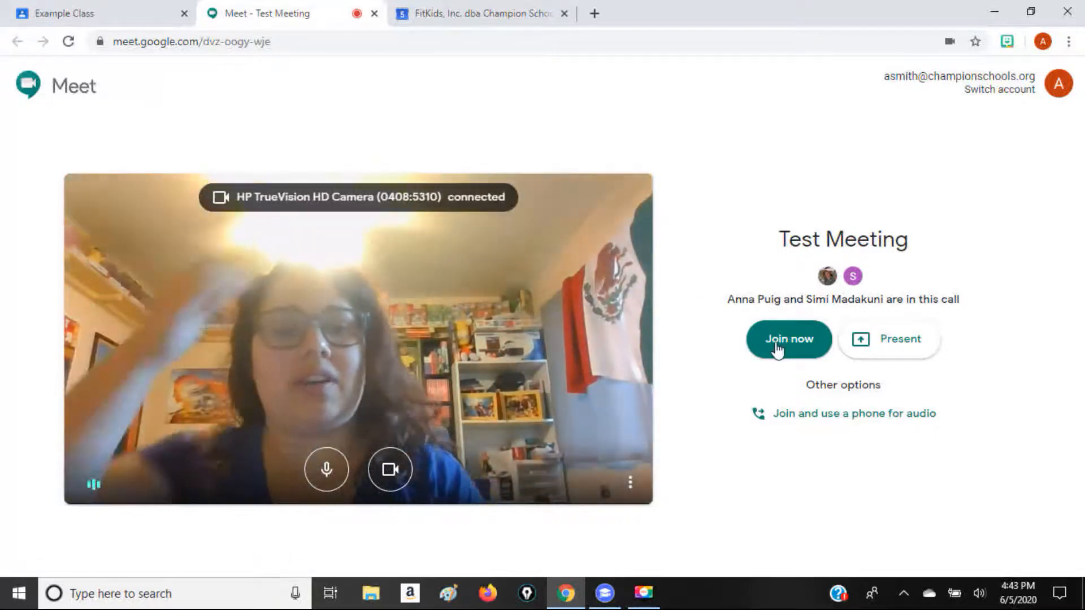
pyautogui.click(776, 347)
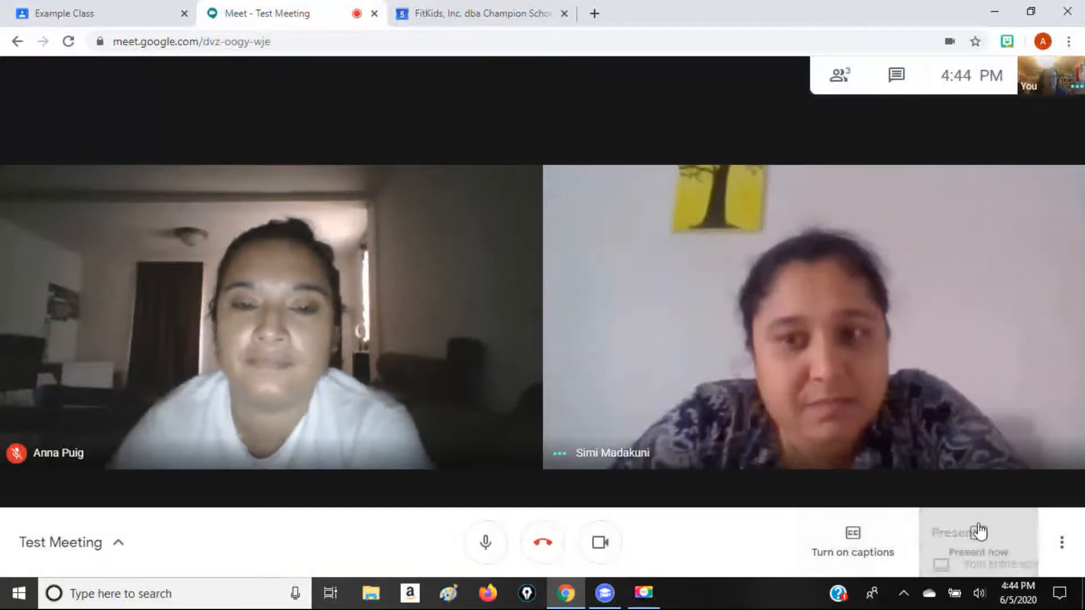
# Present the entire screen to everyone in the meeting, and try pinning and unpinning the presentation view
pyautogui.click(978, 534)
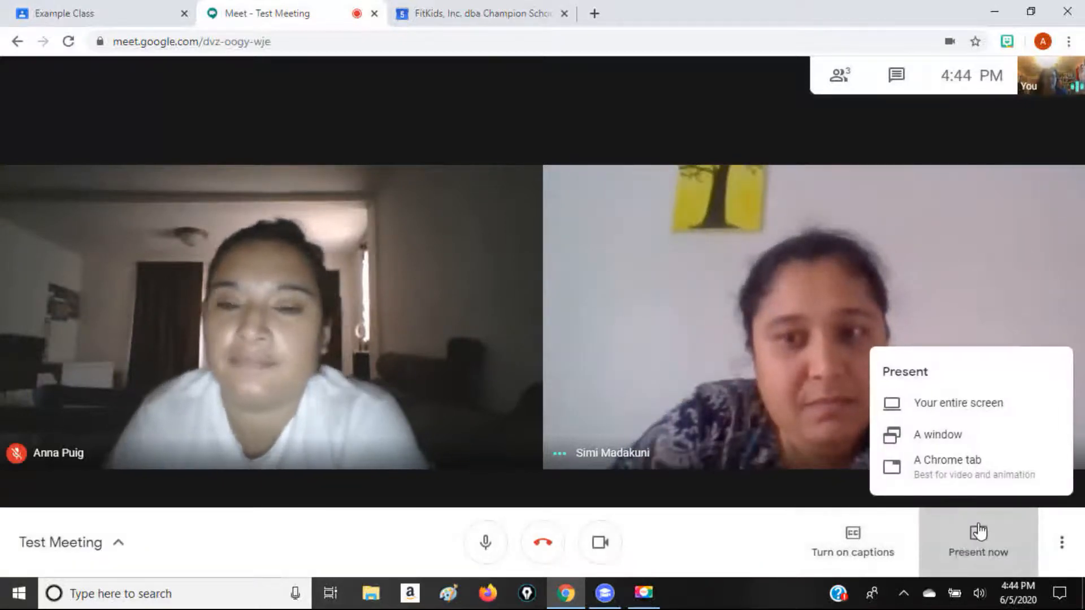
pyautogui.click(949, 414)
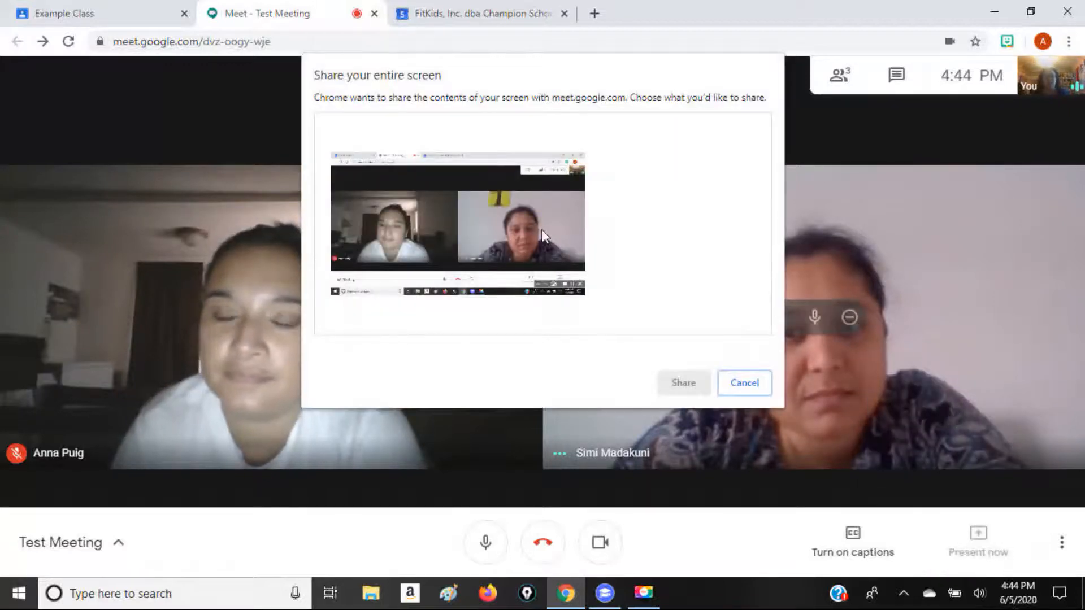
pyautogui.click(475, 213)
pyautogui.click(697, 380)
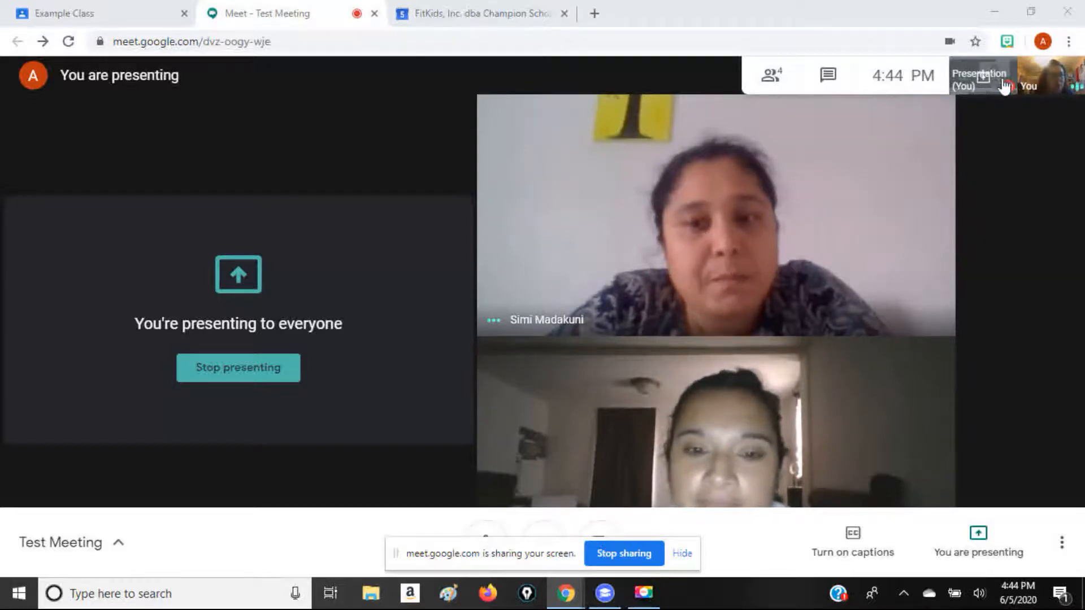
pyautogui.click(983, 76)
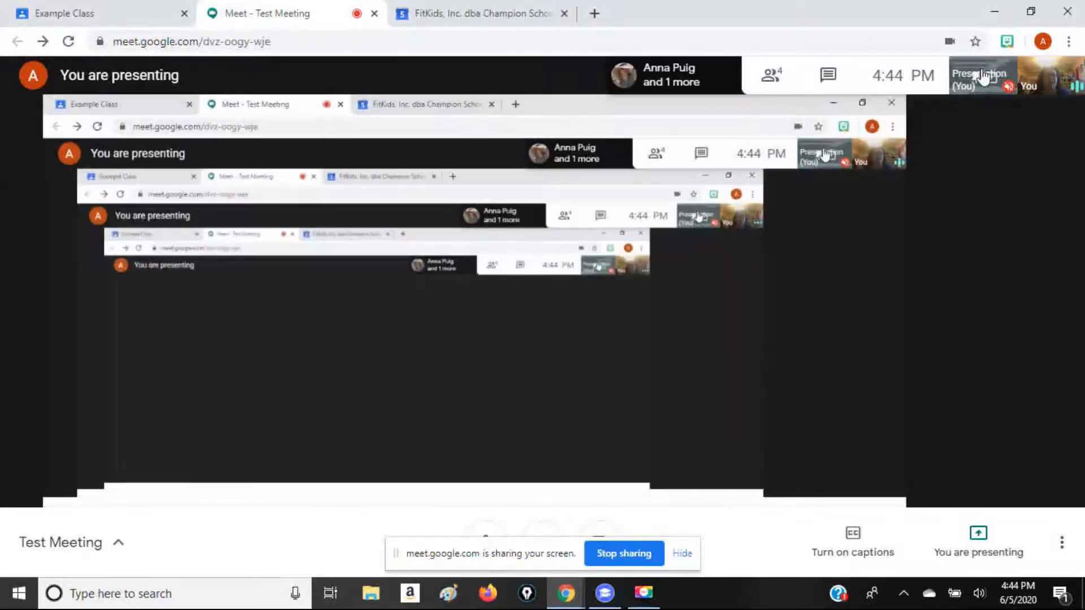
pyautogui.click(983, 77)
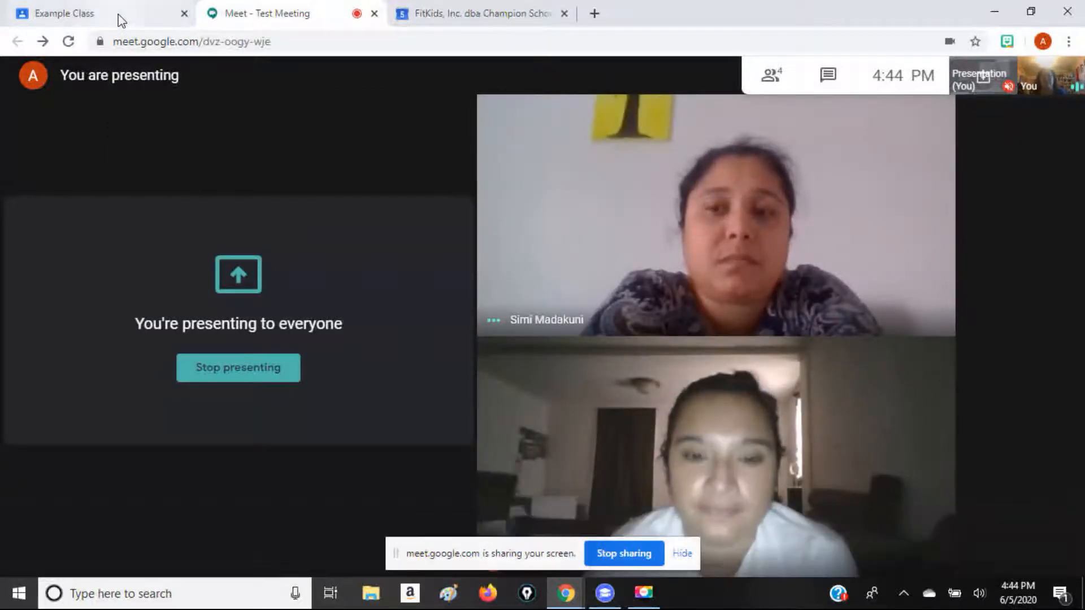
# Show participants the class stream and its Water Cycle Weather Pack PDF on the shared screen, and return to the call
pyautogui.click(114, 7)
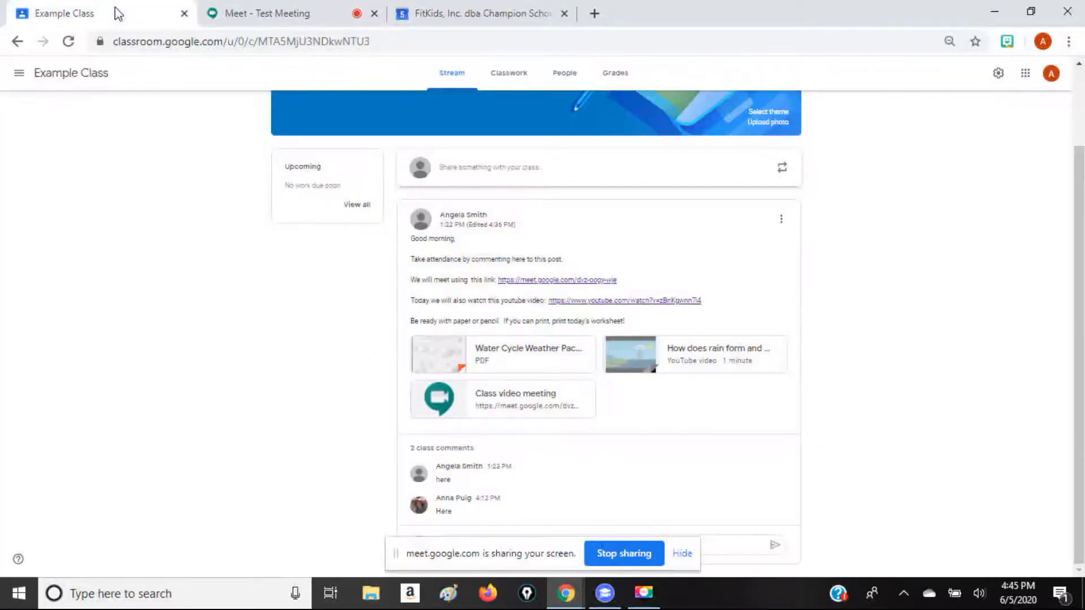
pyautogui.click(311, 12)
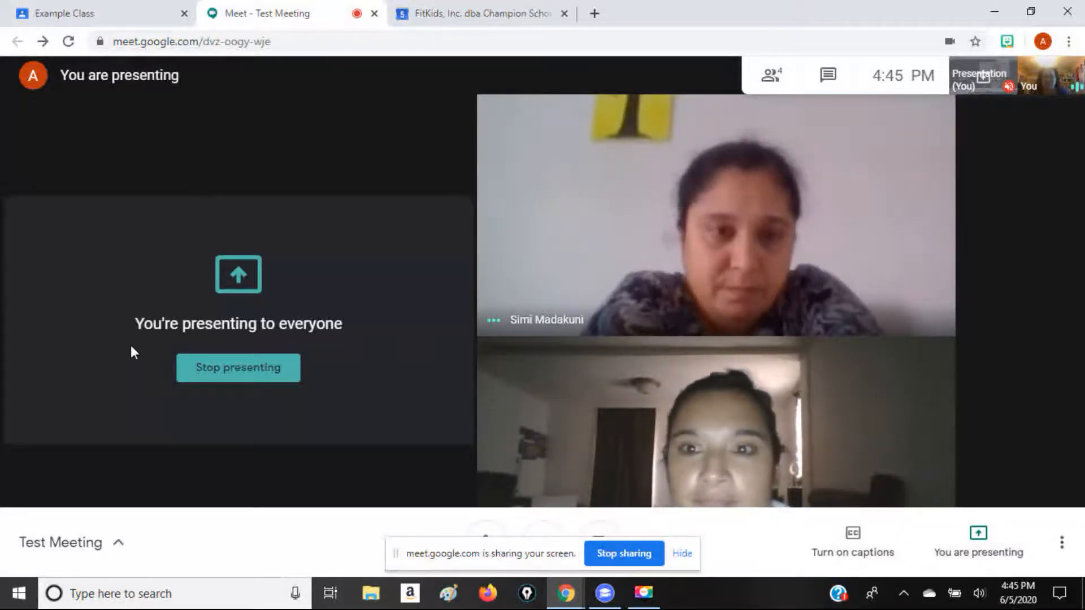
pyautogui.click(74, 11)
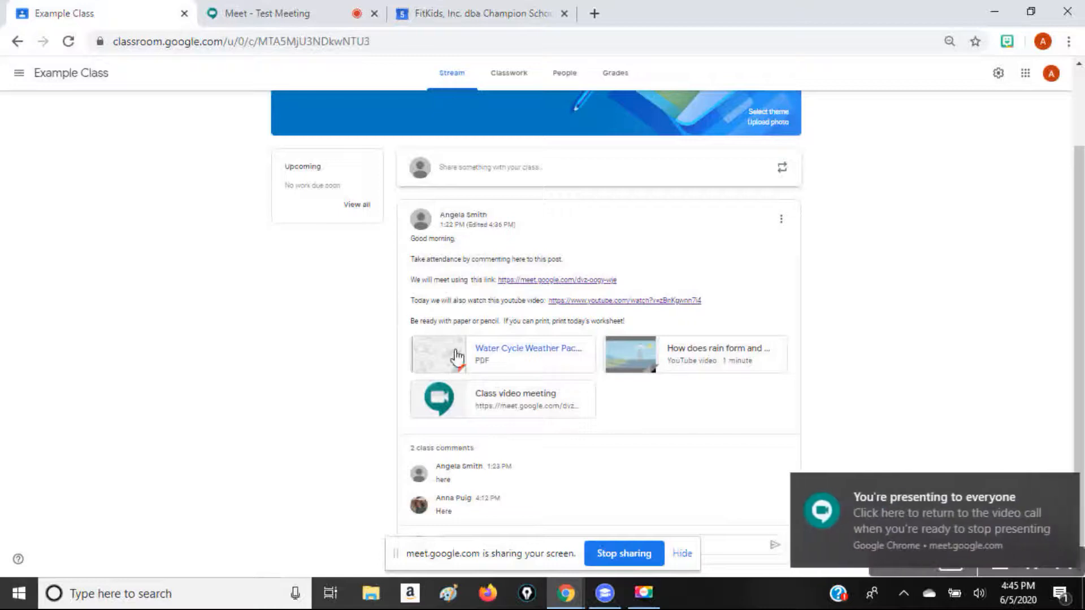
pyautogui.click(490, 359)
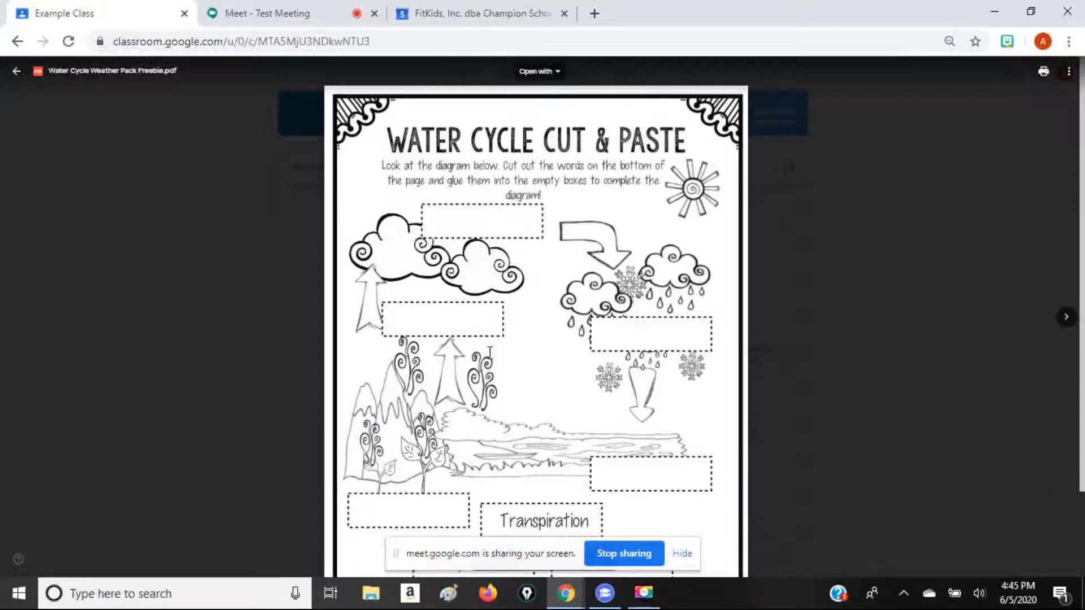
pyautogui.click(281, 11)
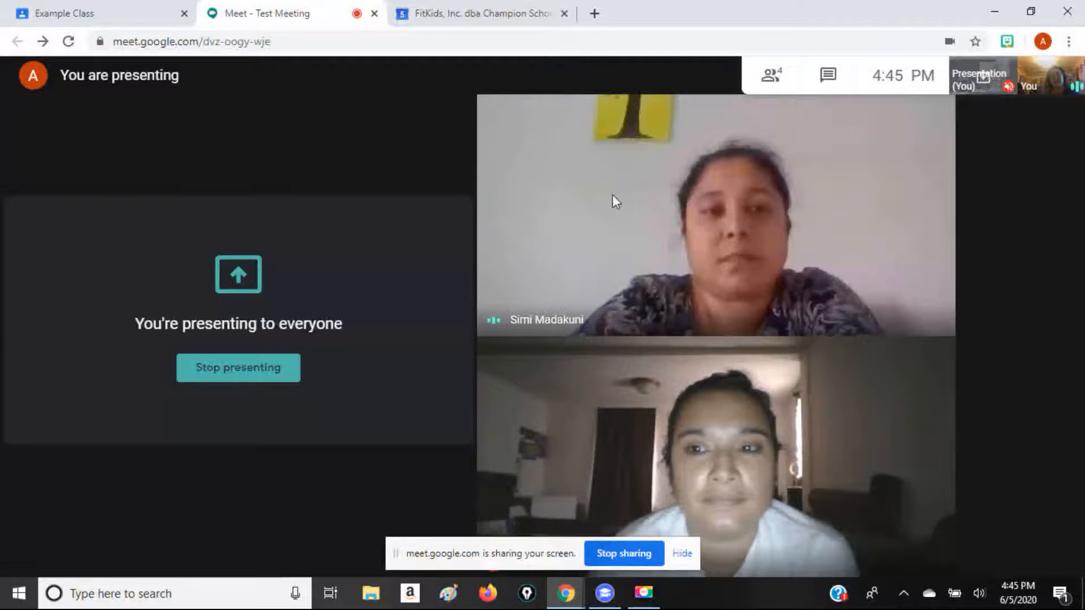
pyautogui.moveTo(564, 189)
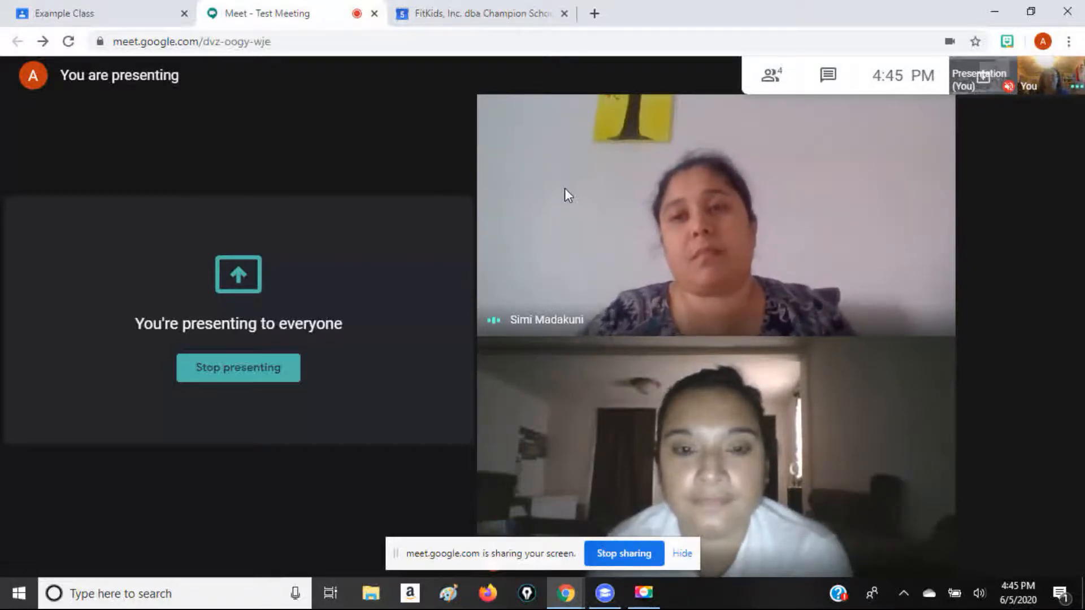
# Look over the Water Cycle Cut & Paste worksheet on the shared screen and close it to return to the class stream
pyautogui.click(159, 10)
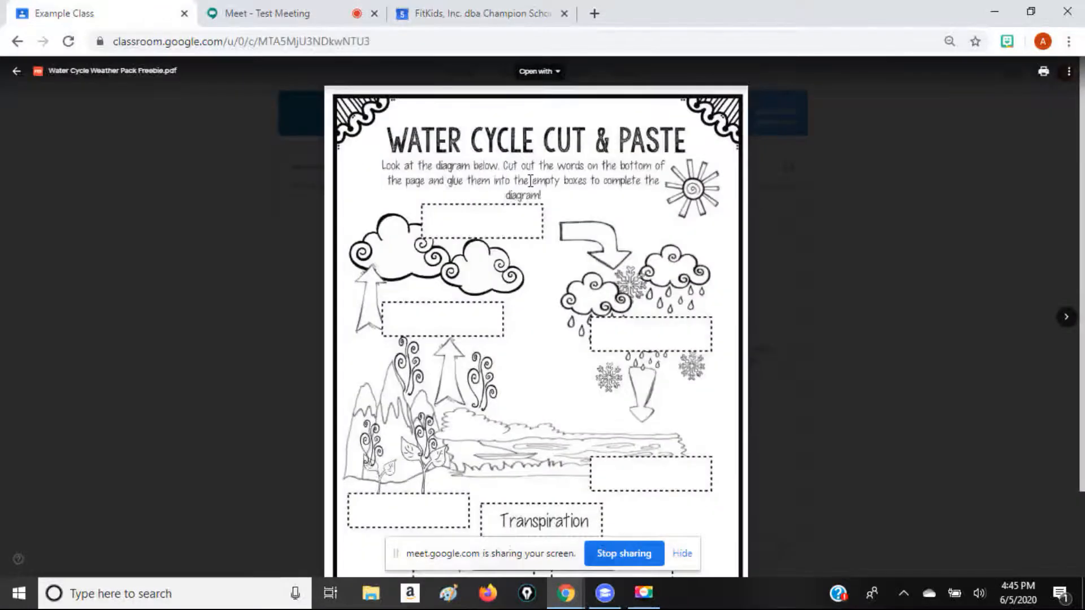
pyautogui.scroll(-1, 536, 317)
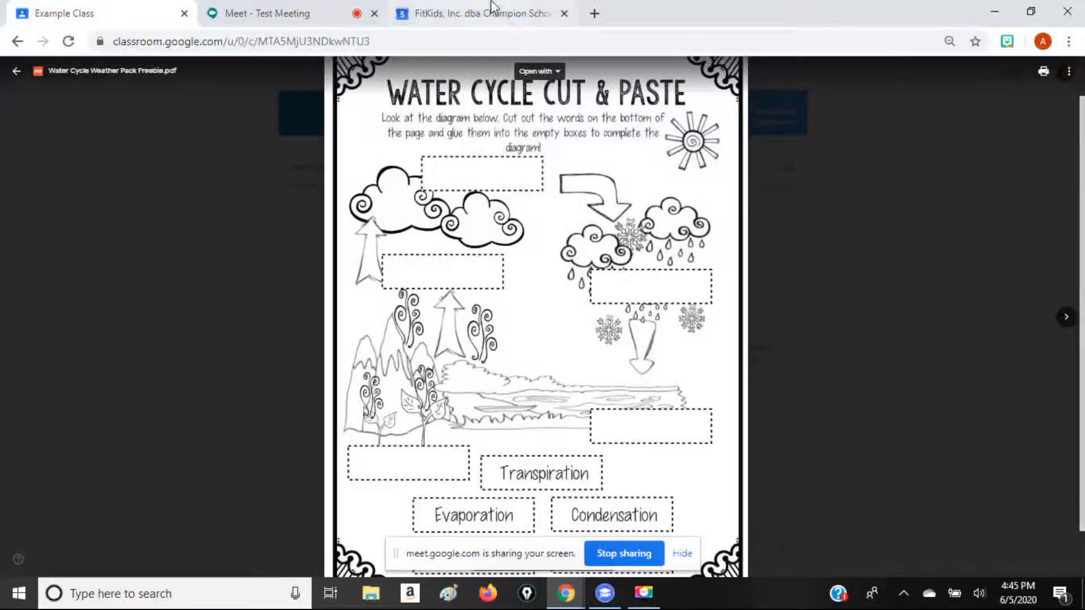
pyautogui.click(17, 43)
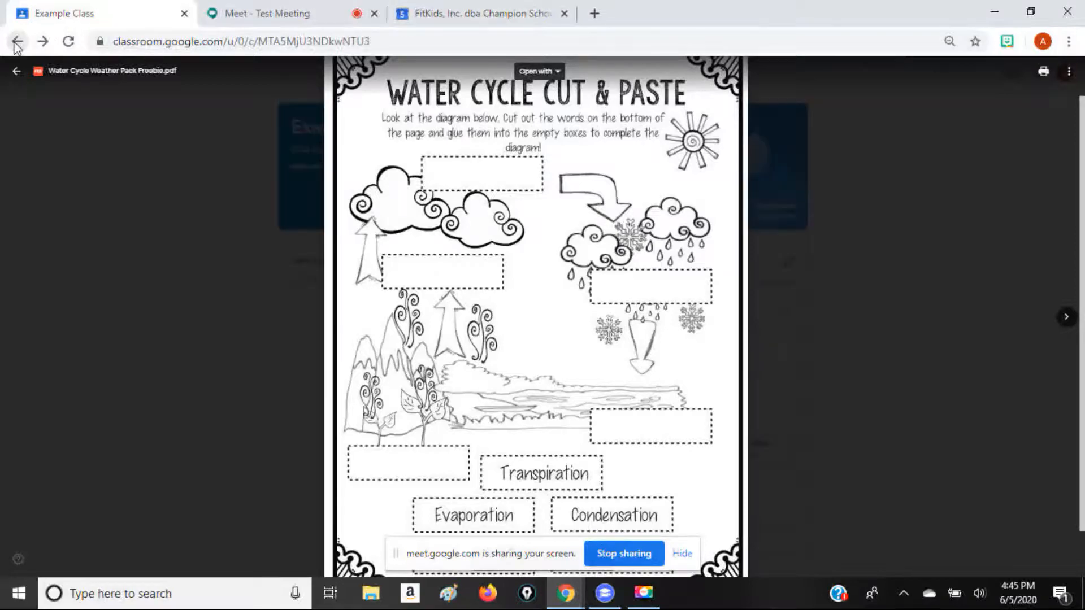
pyautogui.click(14, 72)
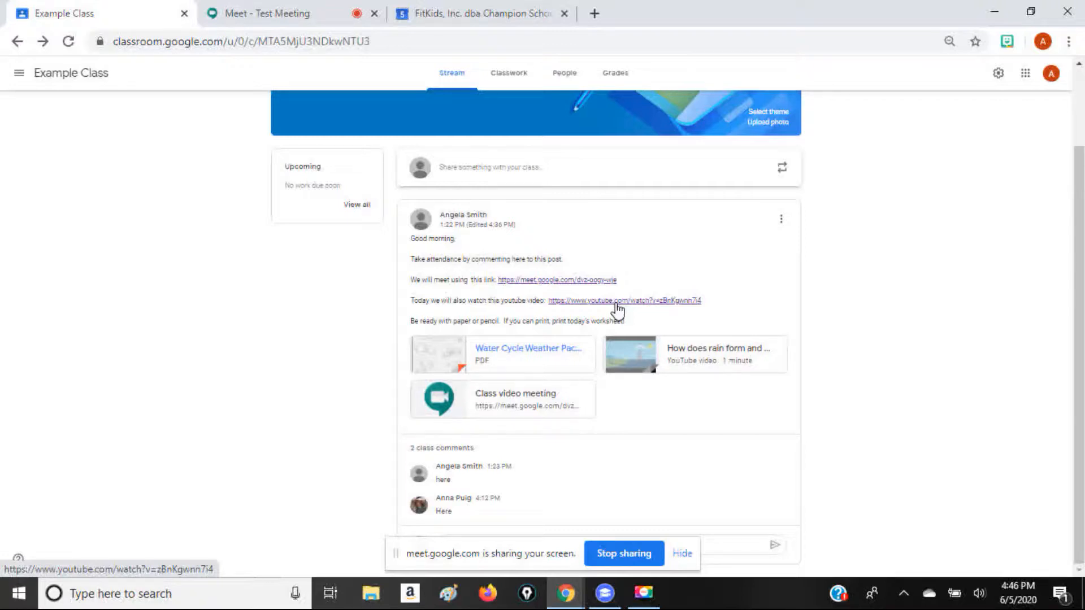
# Check the participants in the call while showing the announcement's YouTube link and the Test Meeting details in Google Calendar
pyautogui.click(295, 7)
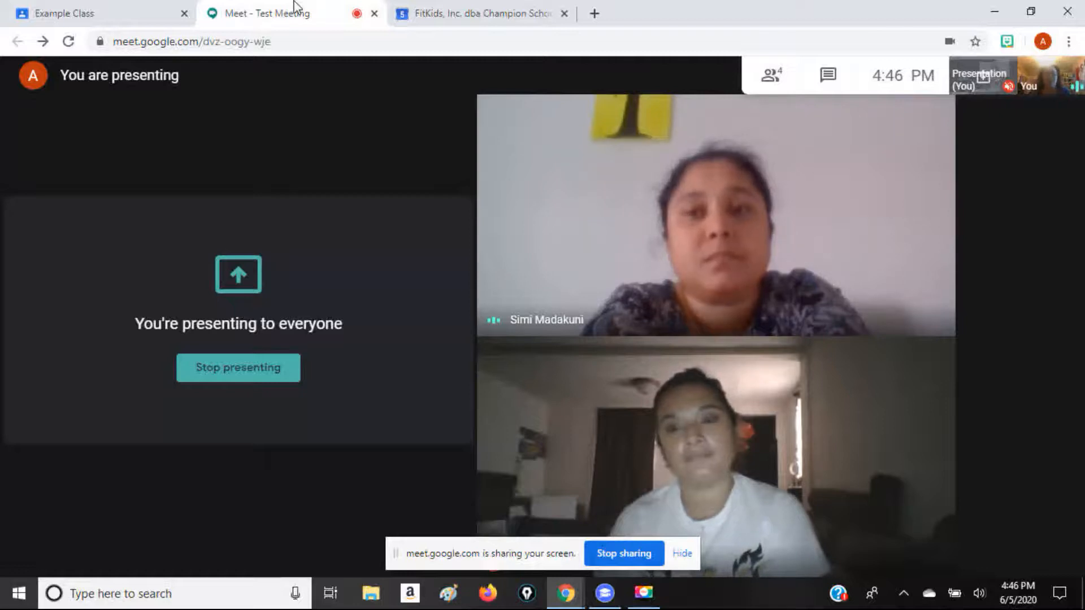
pyautogui.click(104, 8)
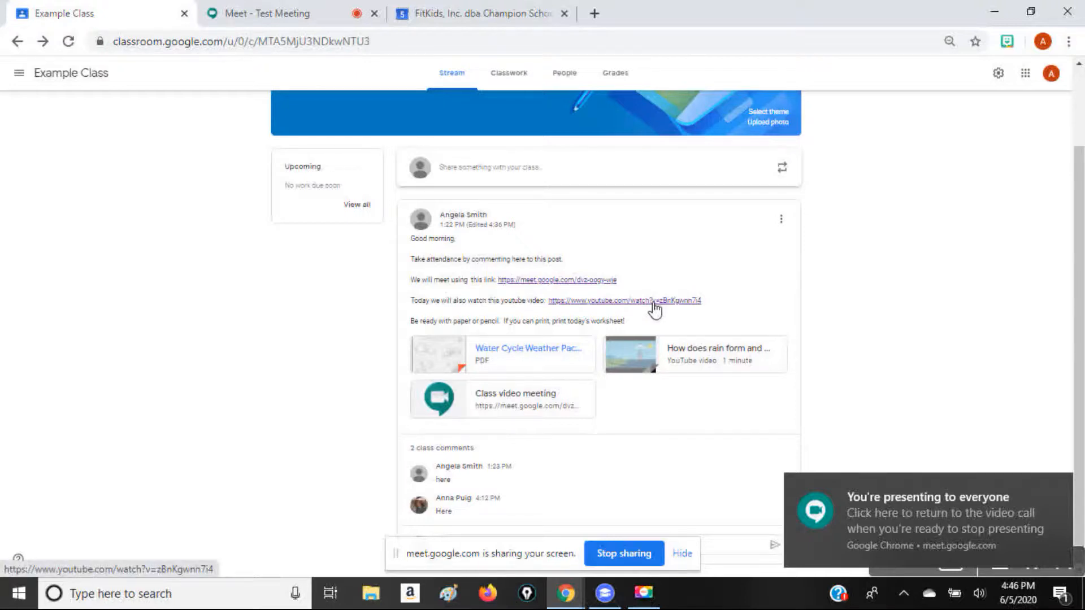
pyautogui.click(266, 13)
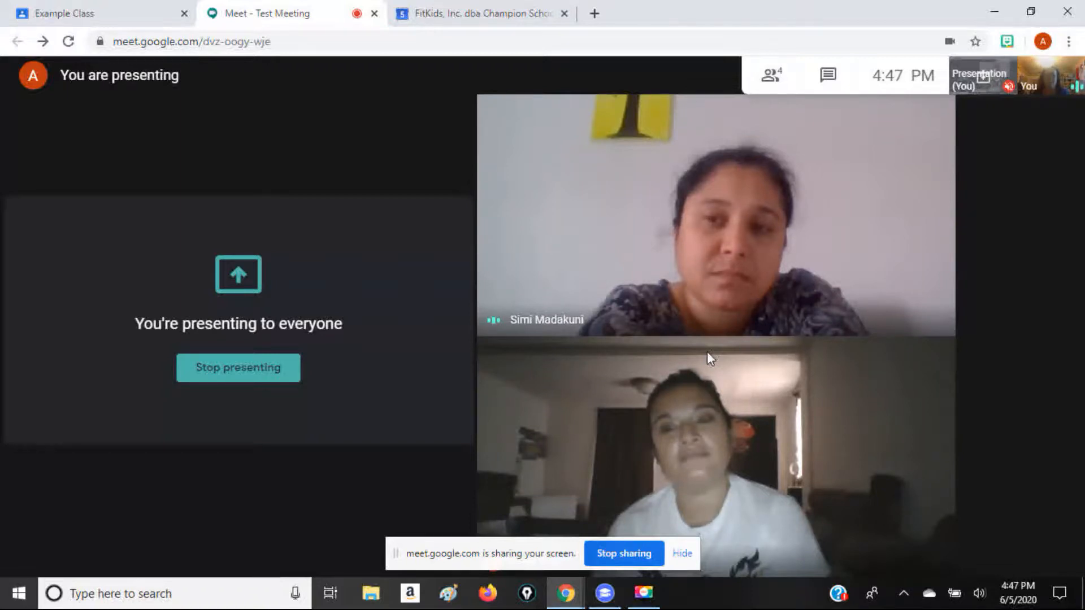
pyautogui.click(133, 20)
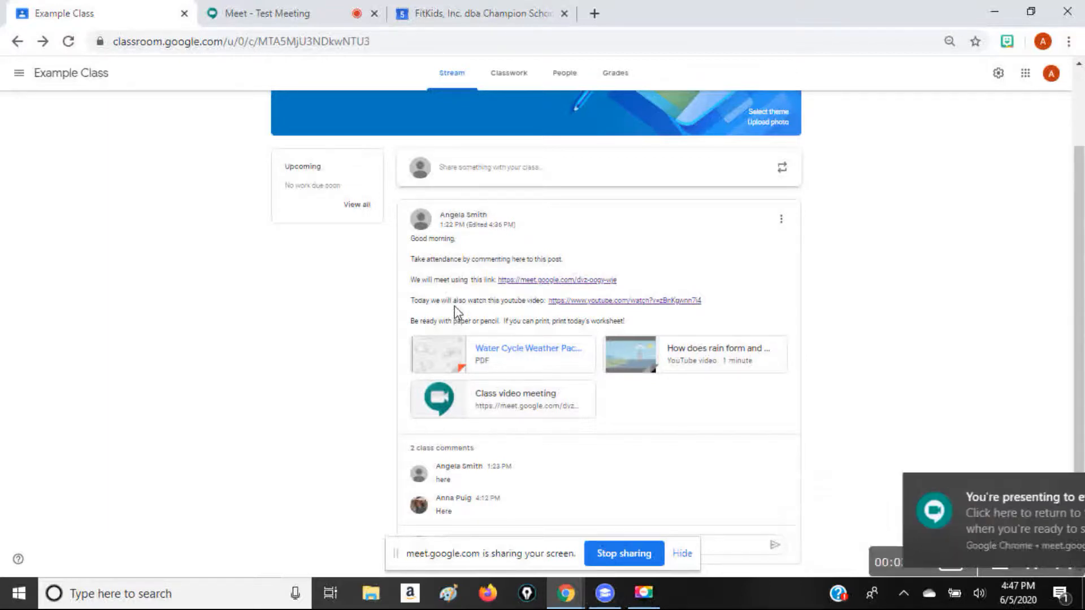
pyautogui.click(474, 13)
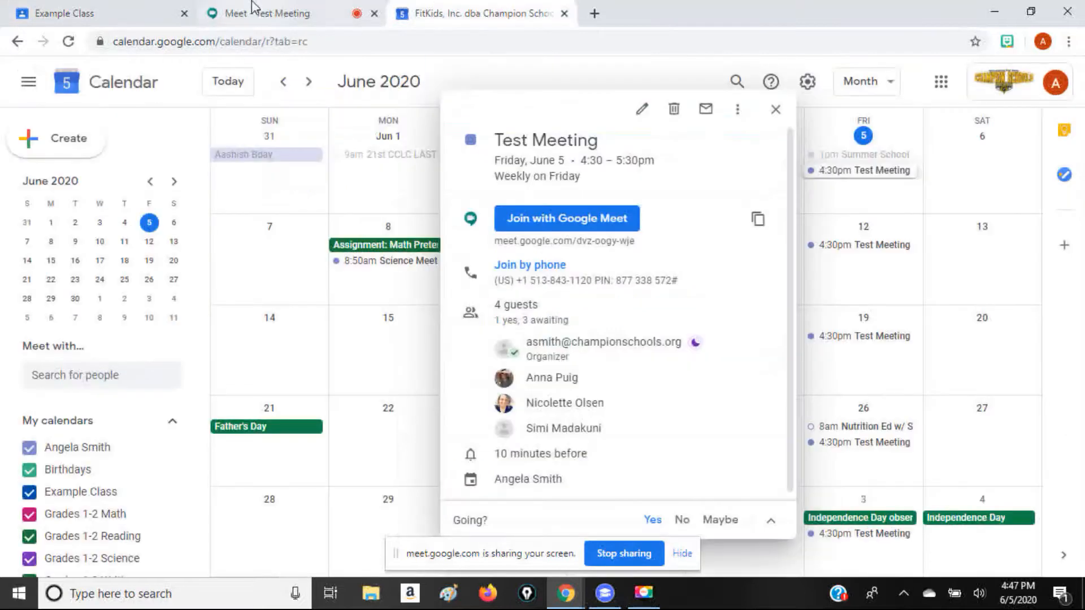
pyautogui.click(252, 8)
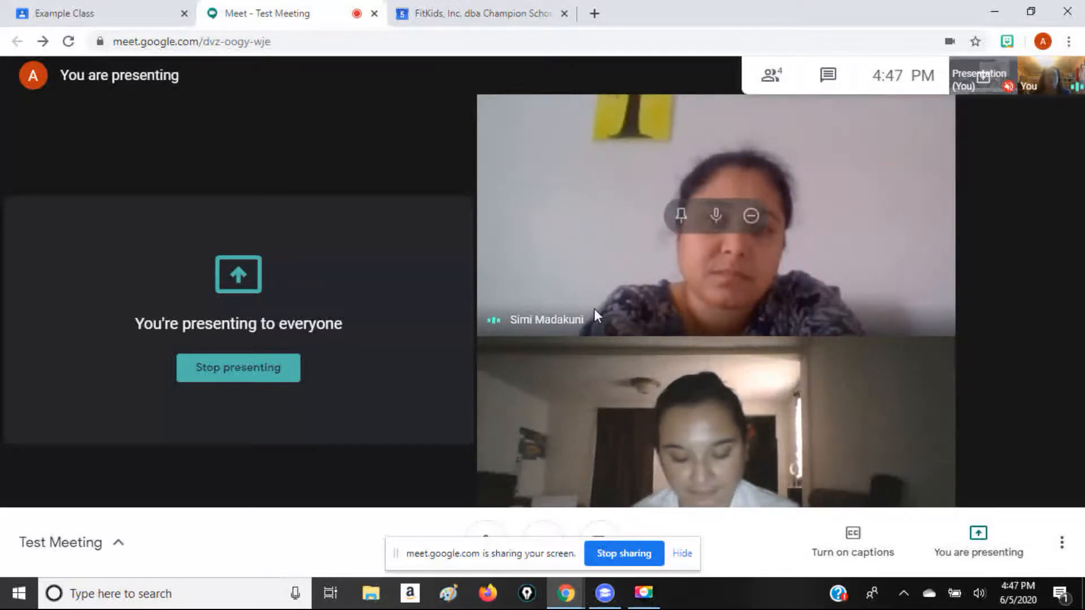
# Stop presenting the screen and leave the Test Meeting call
pyautogui.click(265, 376)
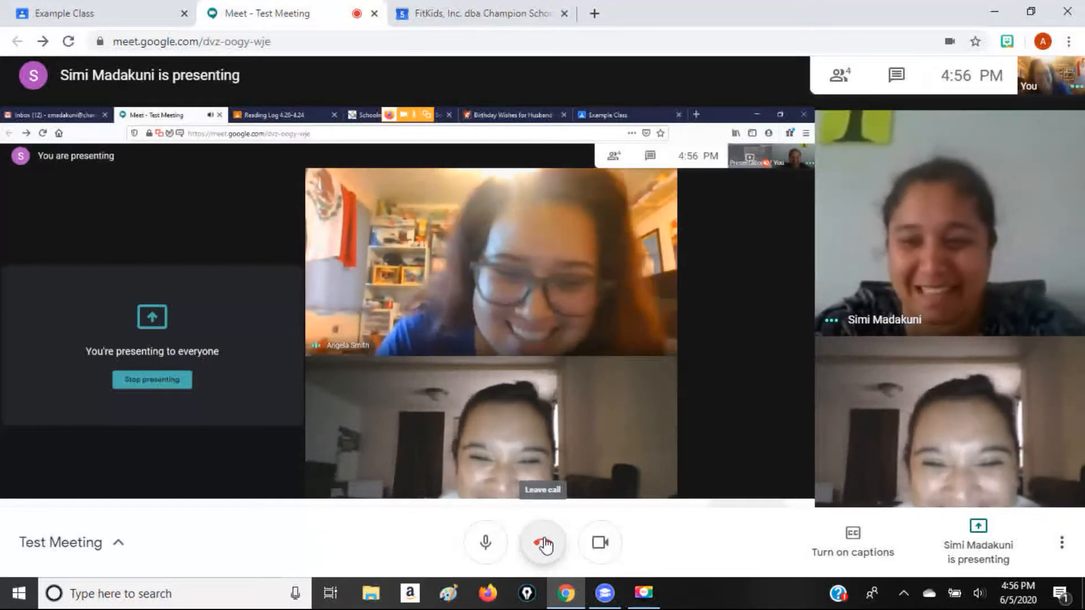
pyautogui.click(544, 543)
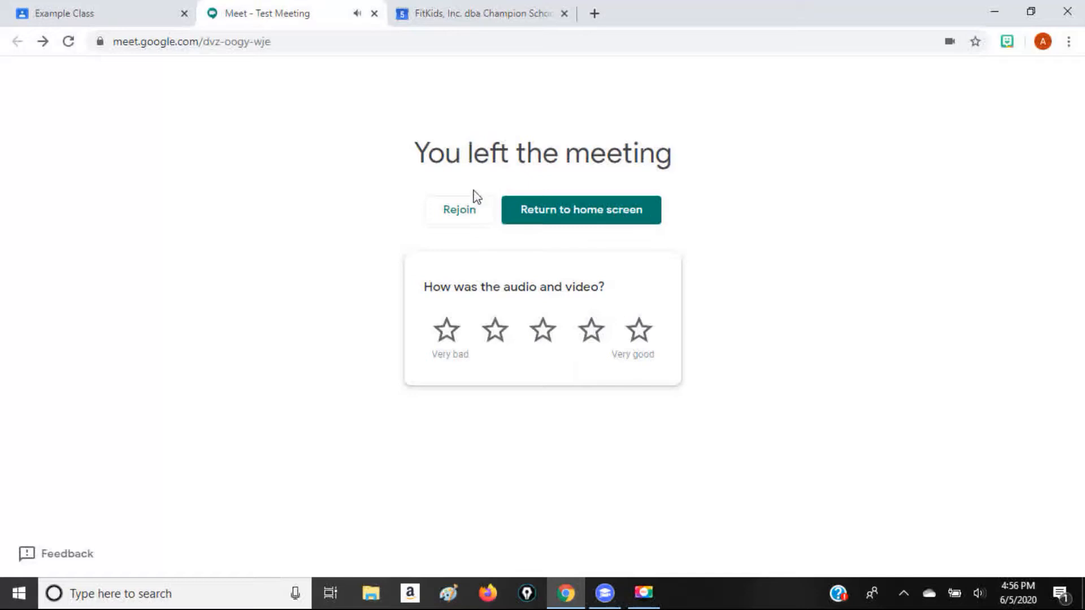
# Return to the Example Class stream in Classroom and go to the overview of all classes
pyautogui.click(134, 9)
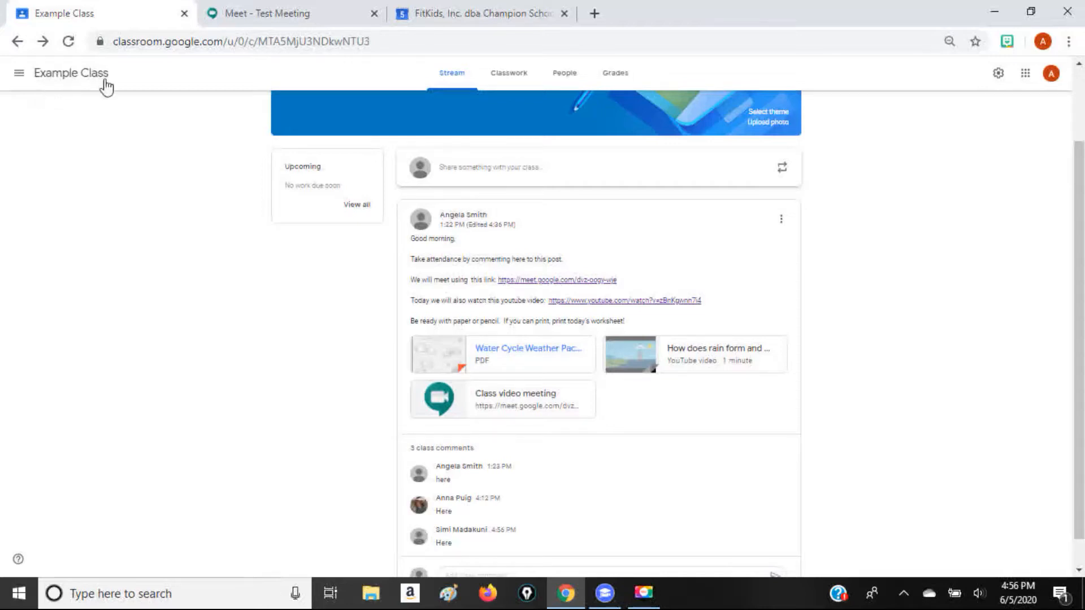
pyautogui.click(19, 75)
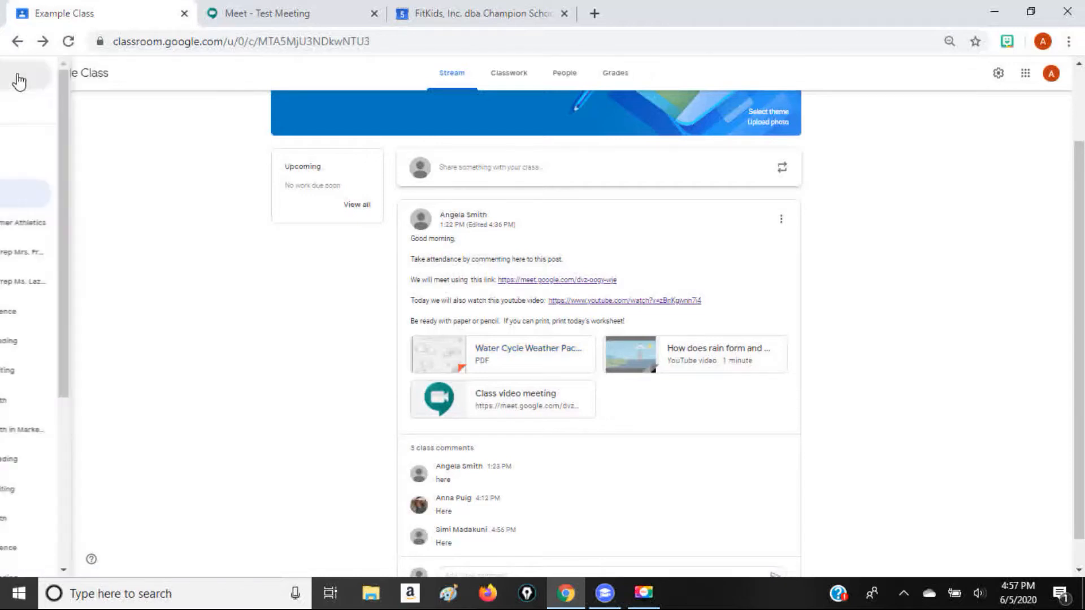
pyautogui.click(23, 79)
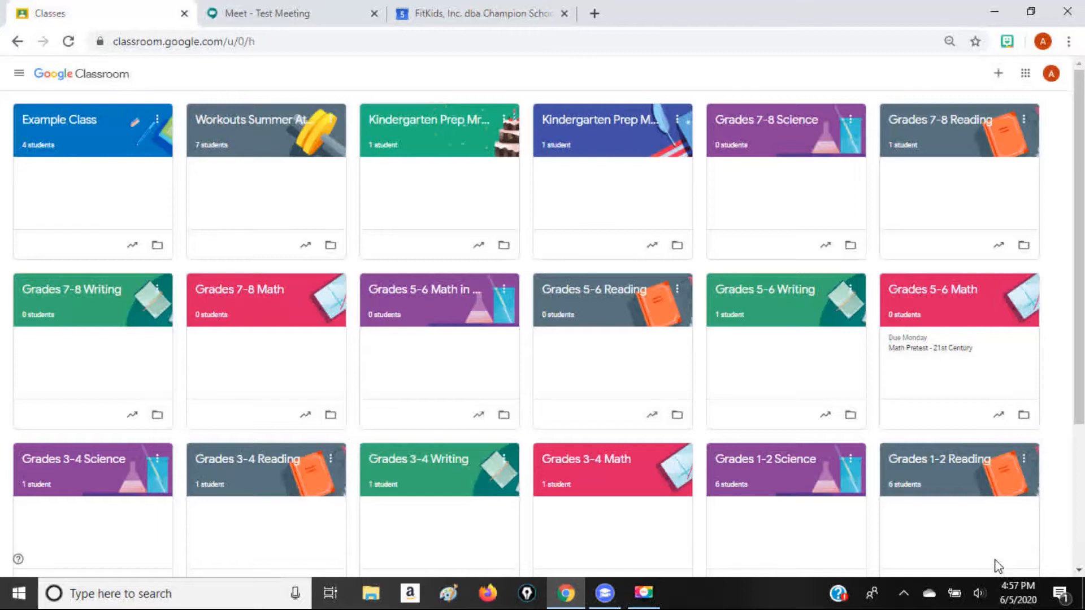
# Open Google Calendar from Classroom and try to bring up options for the untitled event on June 11
pyautogui.click(1025, 74)
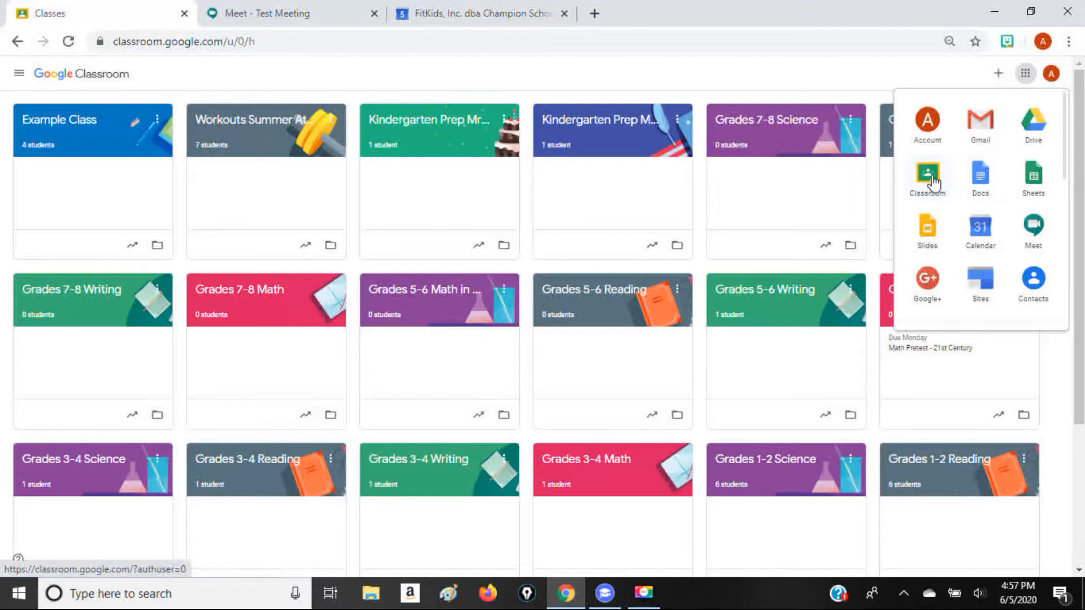
pyautogui.click(977, 230)
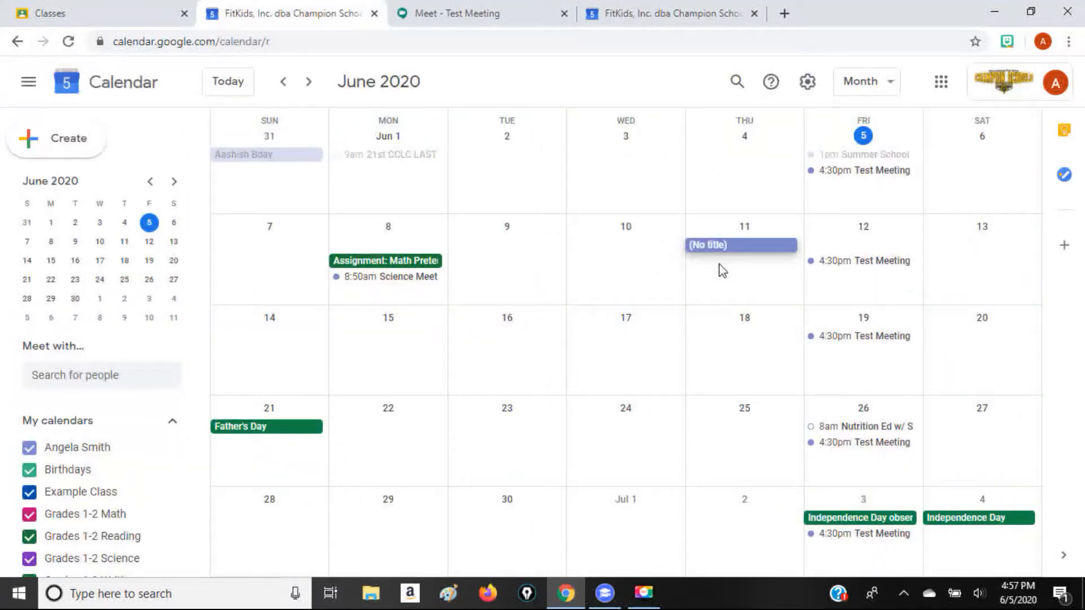
pyautogui.rightClick(708, 250)
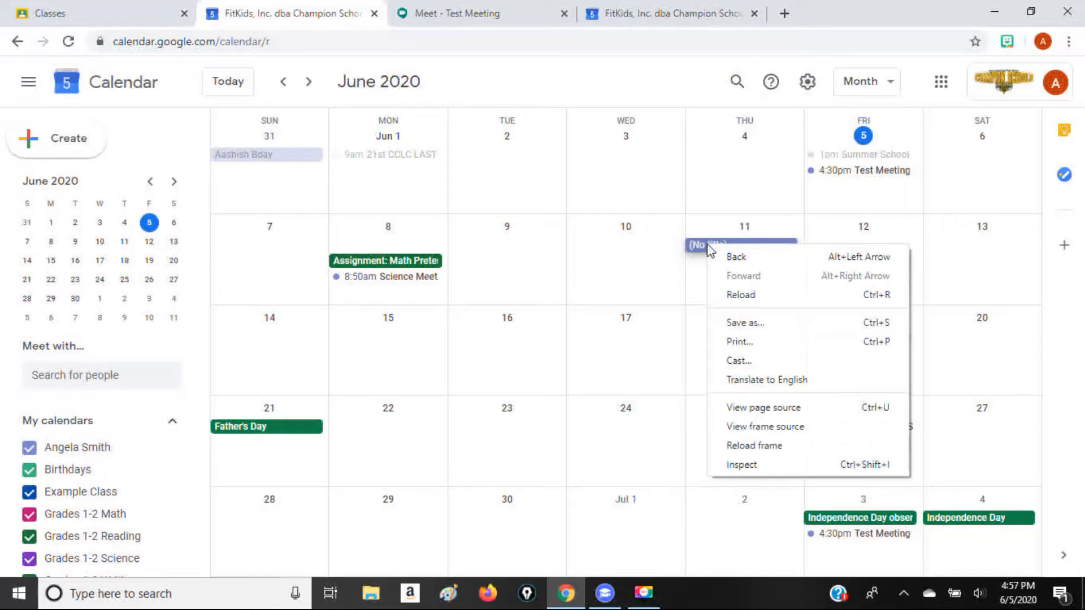
pyautogui.click(700, 250)
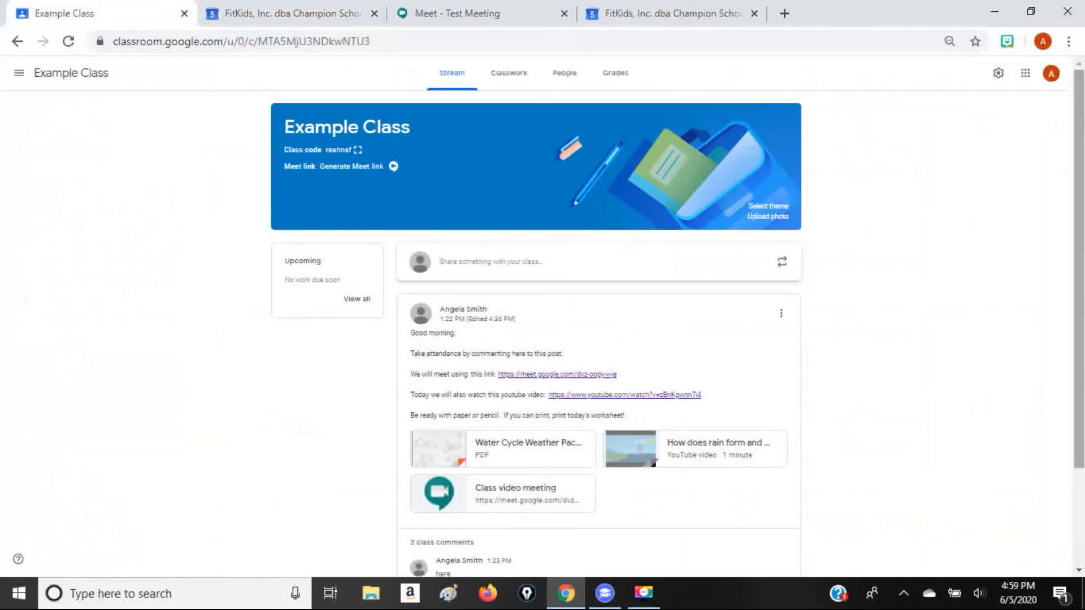
# View the teachers and students of Example Class and expand the Classroom navigation listing all classes
pyautogui.click(568, 76)
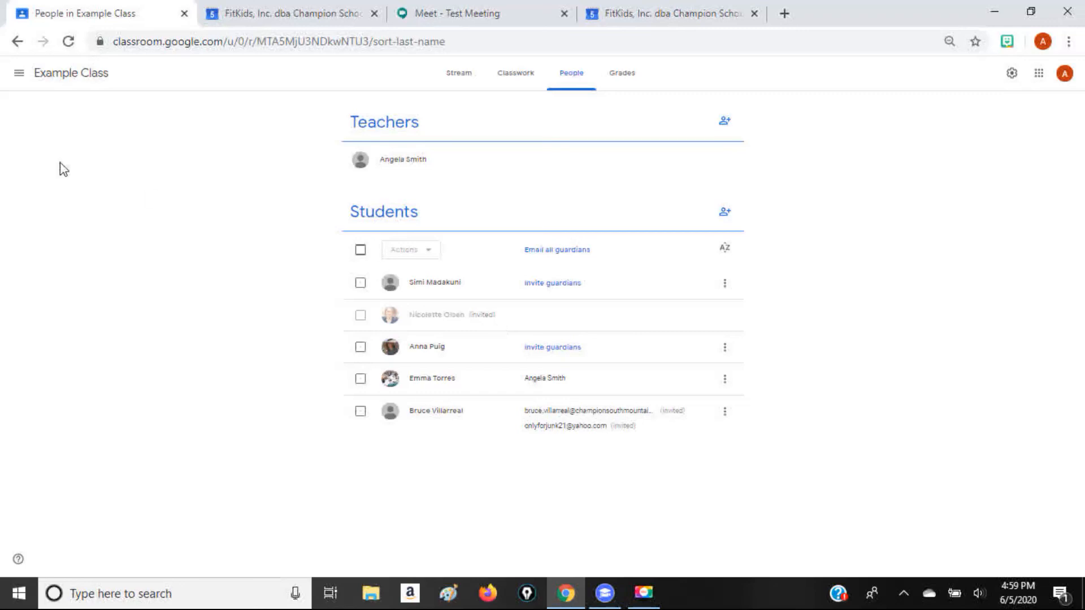
pyautogui.click(20, 76)
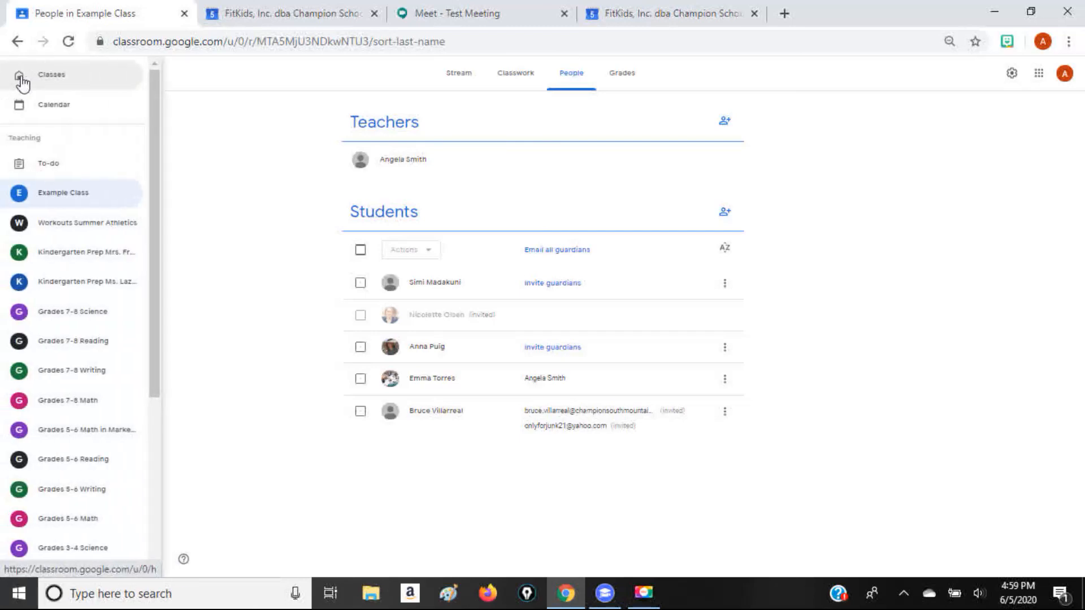